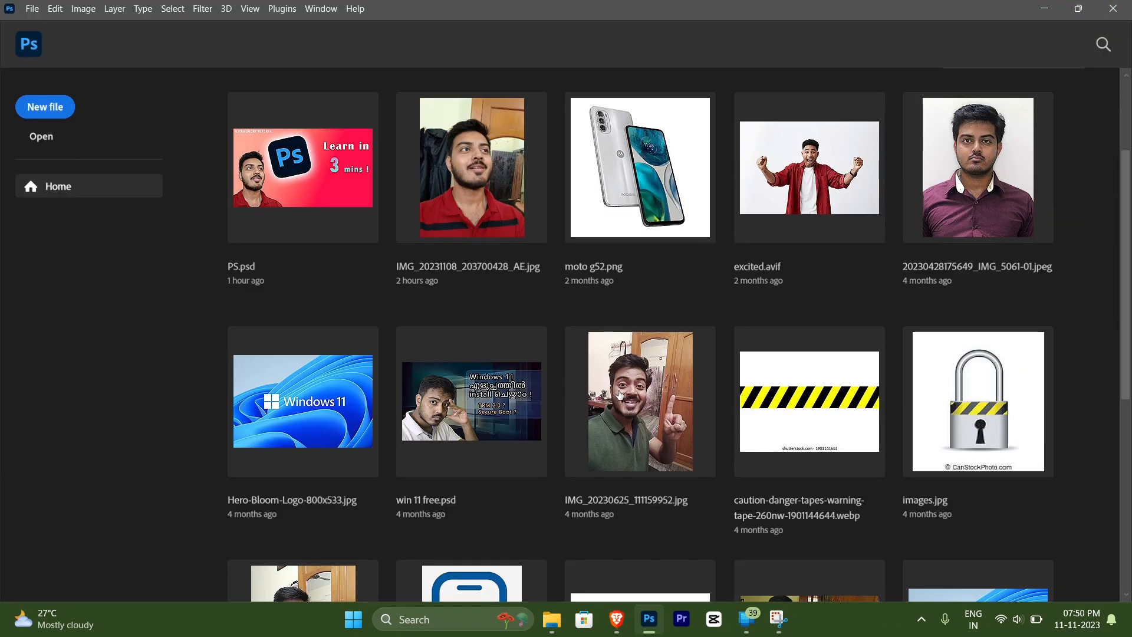
# Create a new document named test from the 1080p Art & Illustration preset, 1920 x 1080 px at 300 ppi.
pyautogui.scroll(-5, 619, 395)
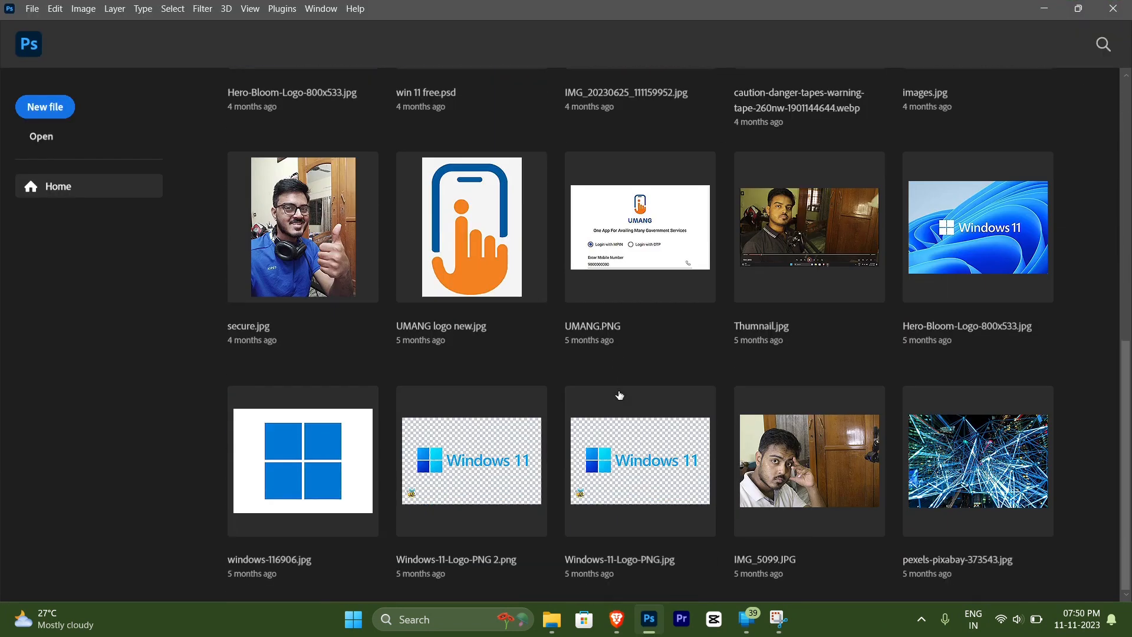
pyautogui.scroll(7, 619, 395)
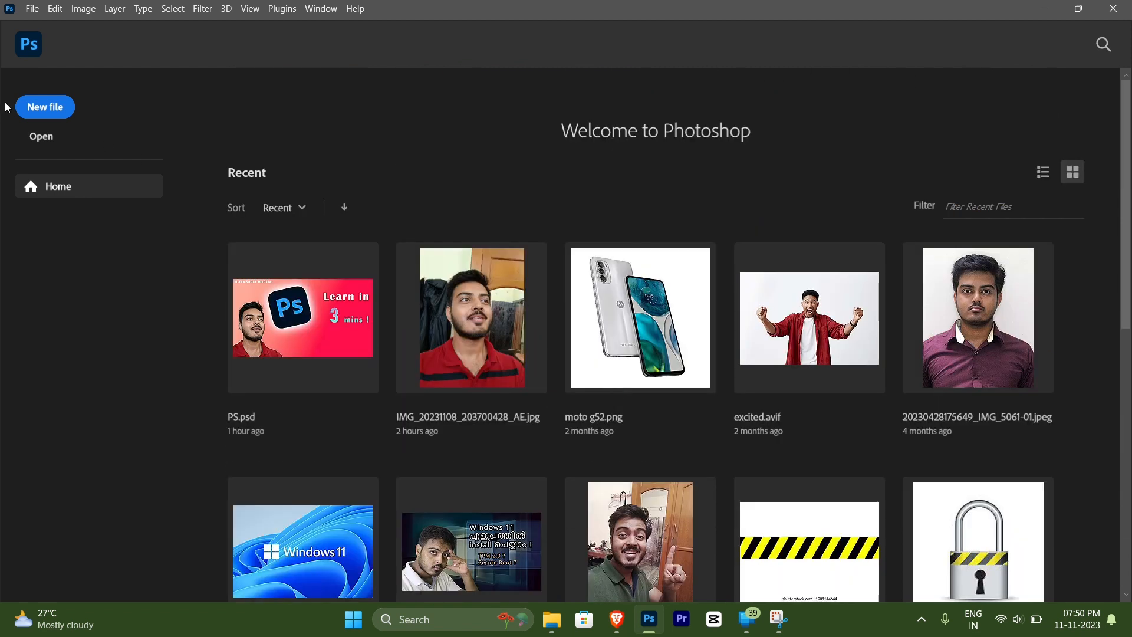
pyautogui.click(22, 108)
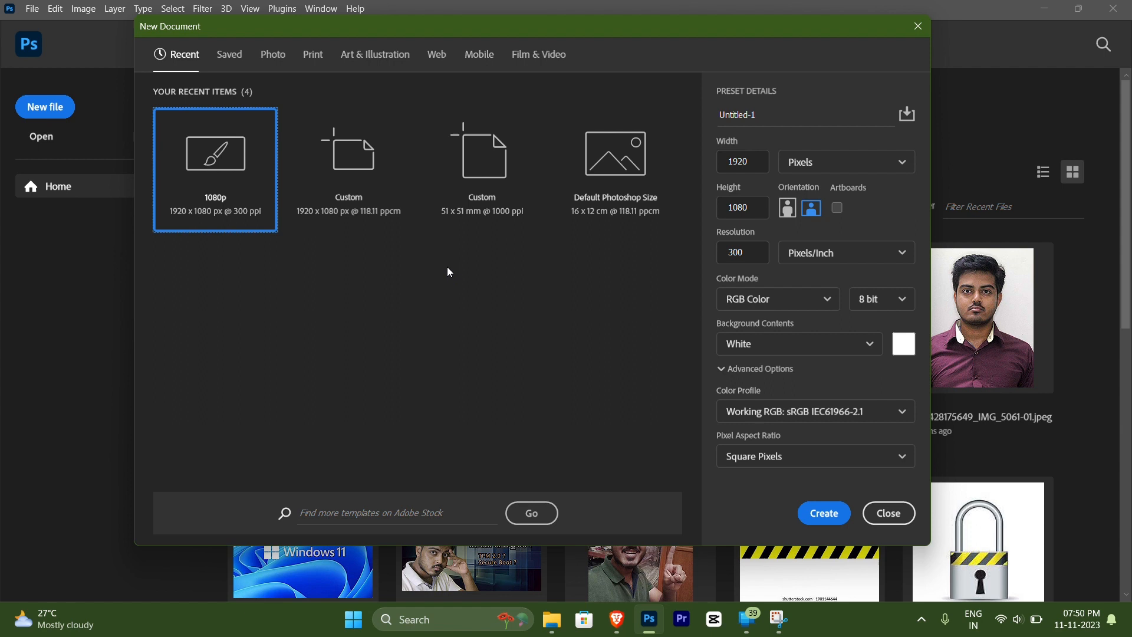
pyautogui.click(354, 64)
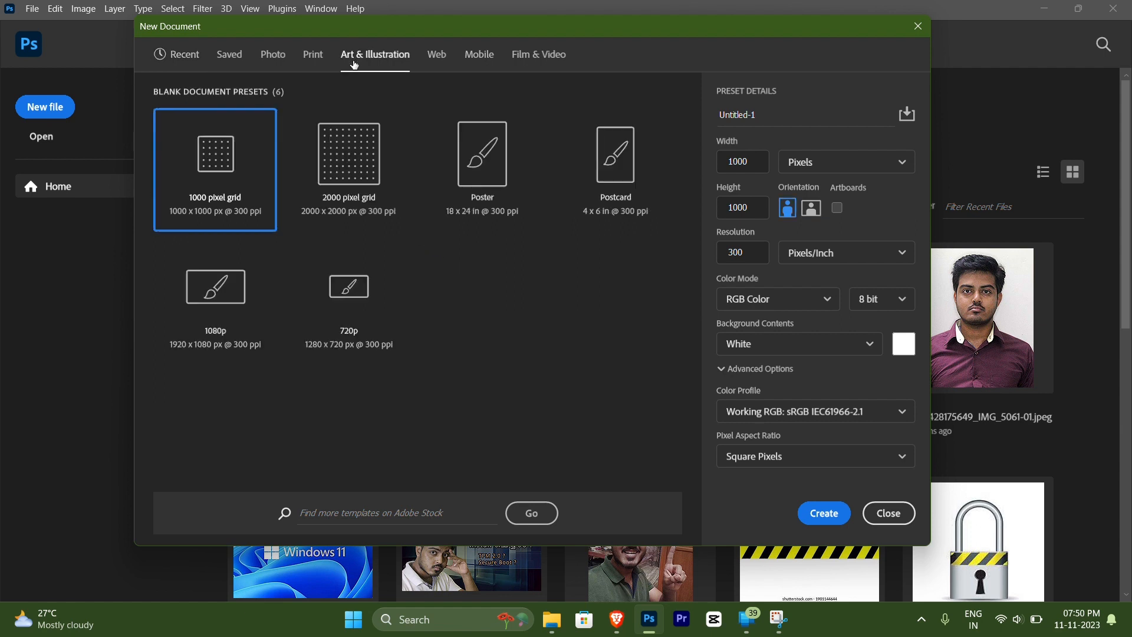
pyautogui.click(201, 314)
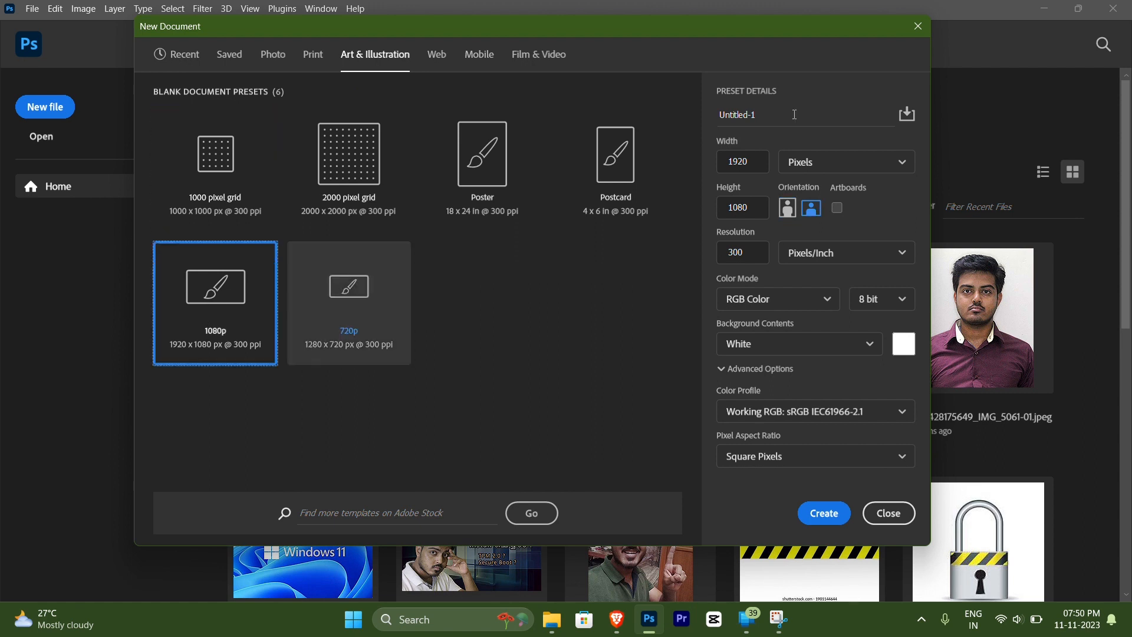
pyautogui.moveTo(795, 115); pyautogui.dragTo(492, 121)
pyautogui.write('test')
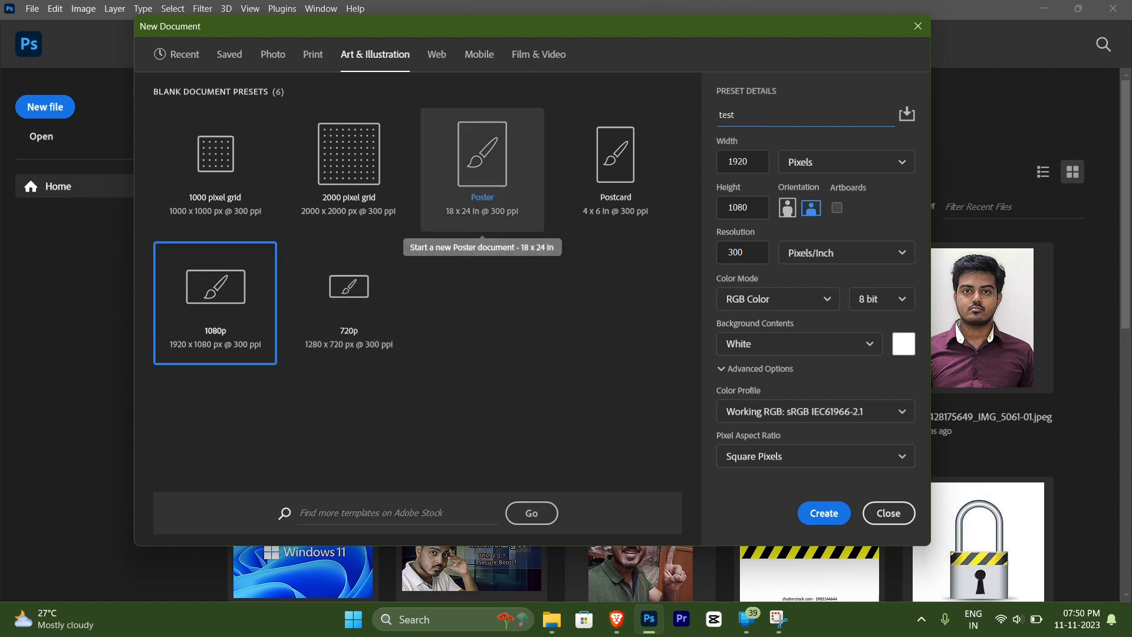
pyautogui.click(824, 513)
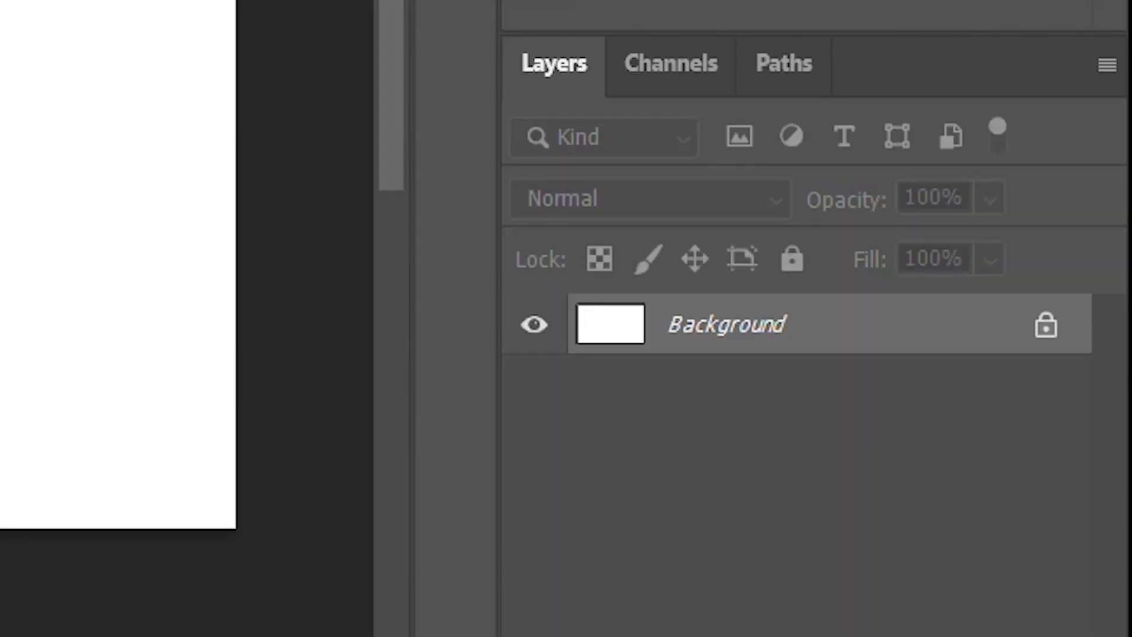
# Place the Adobe pp.jpg image from the pics folder onto the blank canvas of the test document.
pyautogui.moveTo(551, 627)
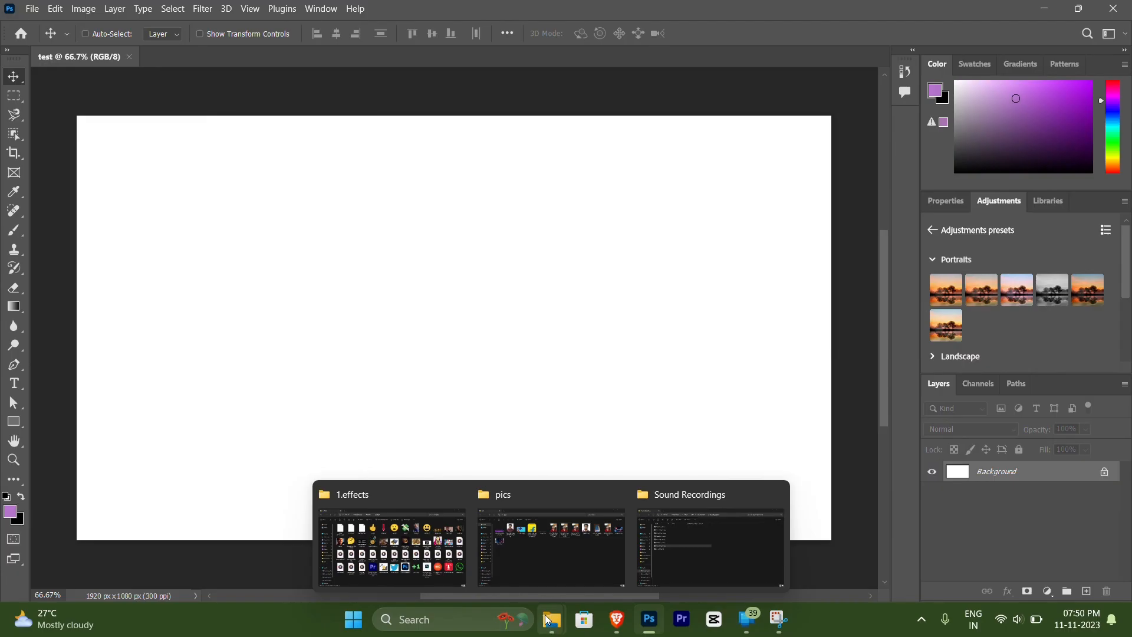
pyautogui.click(508, 548)
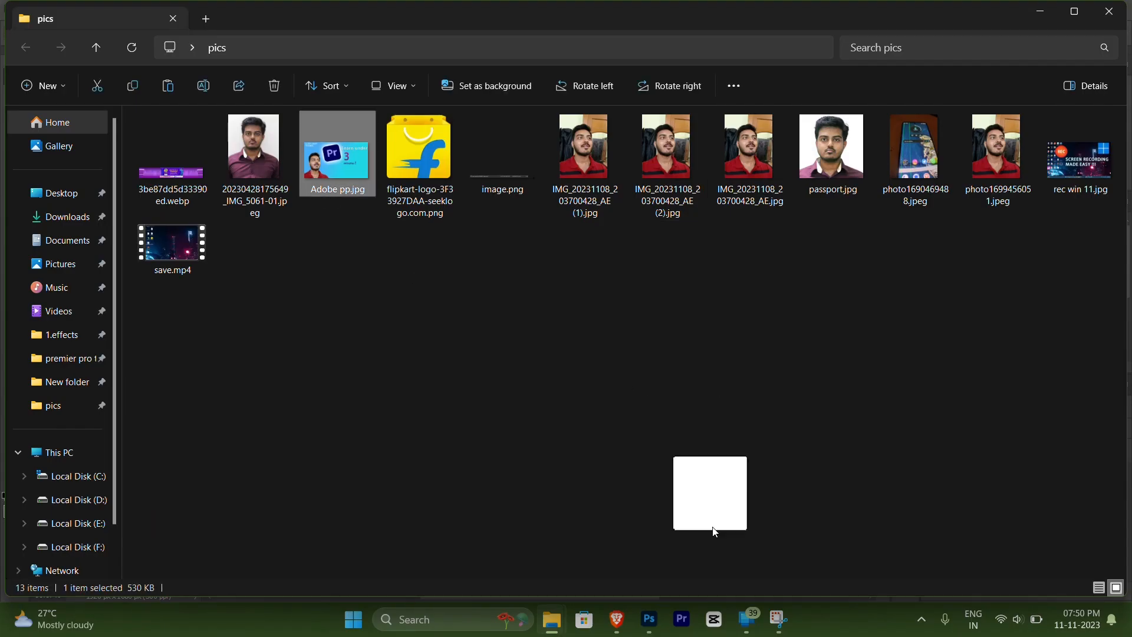
pyautogui.click(650, 619)
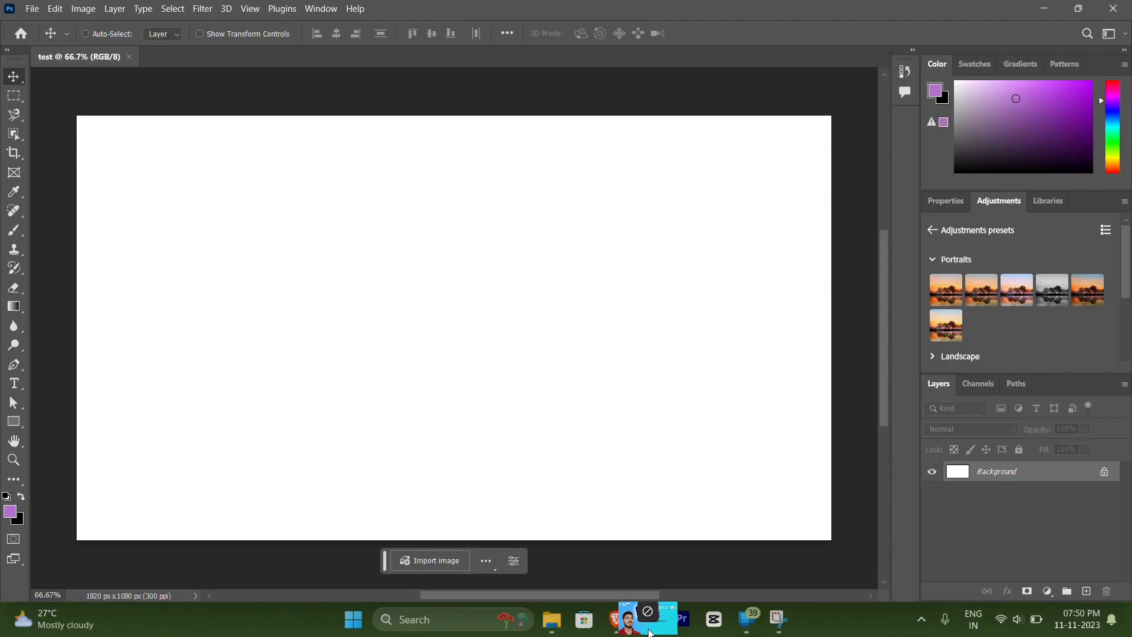
pyautogui.moveTo(416, 267); pyautogui.dragTo(416, 268)
# Try shrinking the placed image to about 1689 x 917 px and rotating it about -12 degrees, and undo both changes.
pyautogui.moveTo(831, 540); pyautogui.dragTo(740, 475)
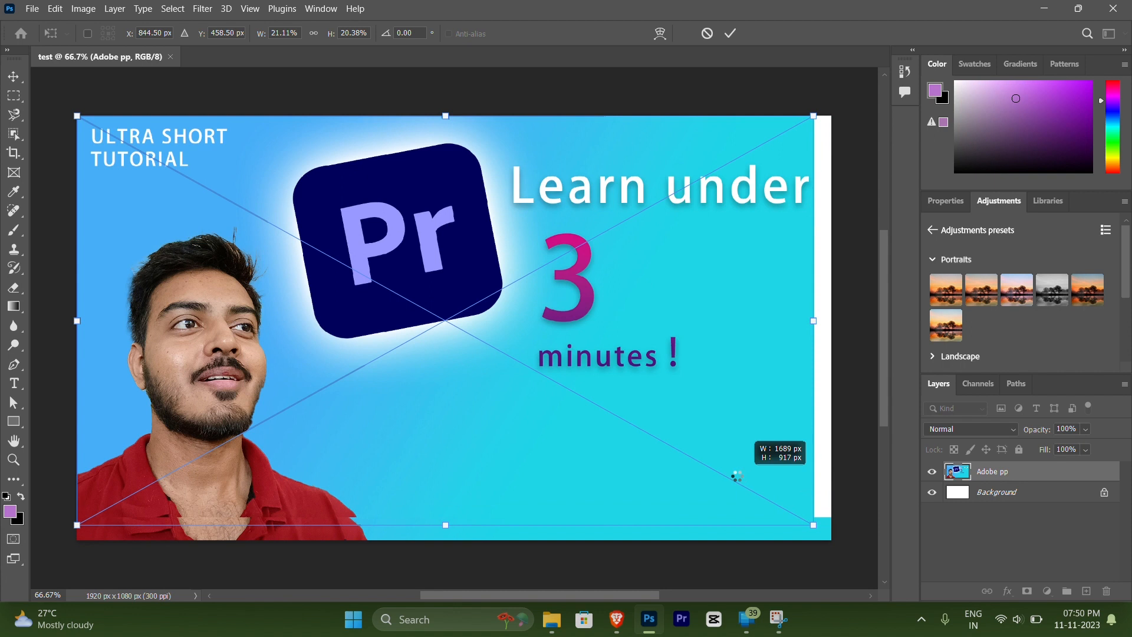
pyautogui.moveTo(411, 489); pyautogui.dragTo(455, 483)
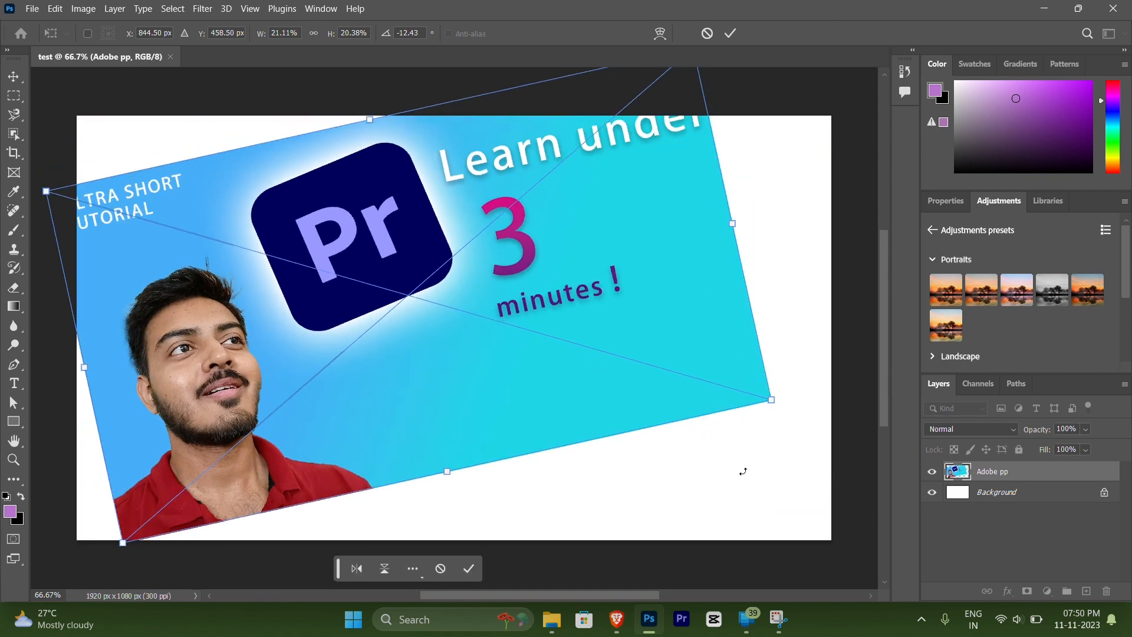
pyautogui.hotkey('ctrl', 'z')
pyautogui.hotkey('ctrl', 'z')
pyautogui.hotkey('ctrl', 'z')
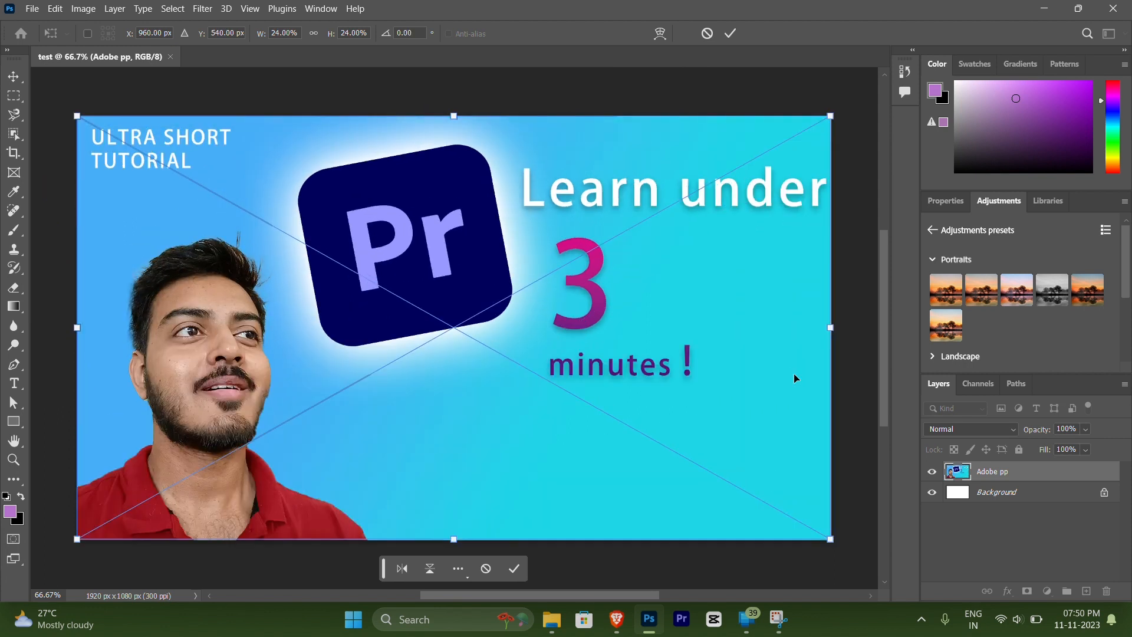
# Commit the placed image and delete the Adobe pp layer.
pyautogui.press('Return')
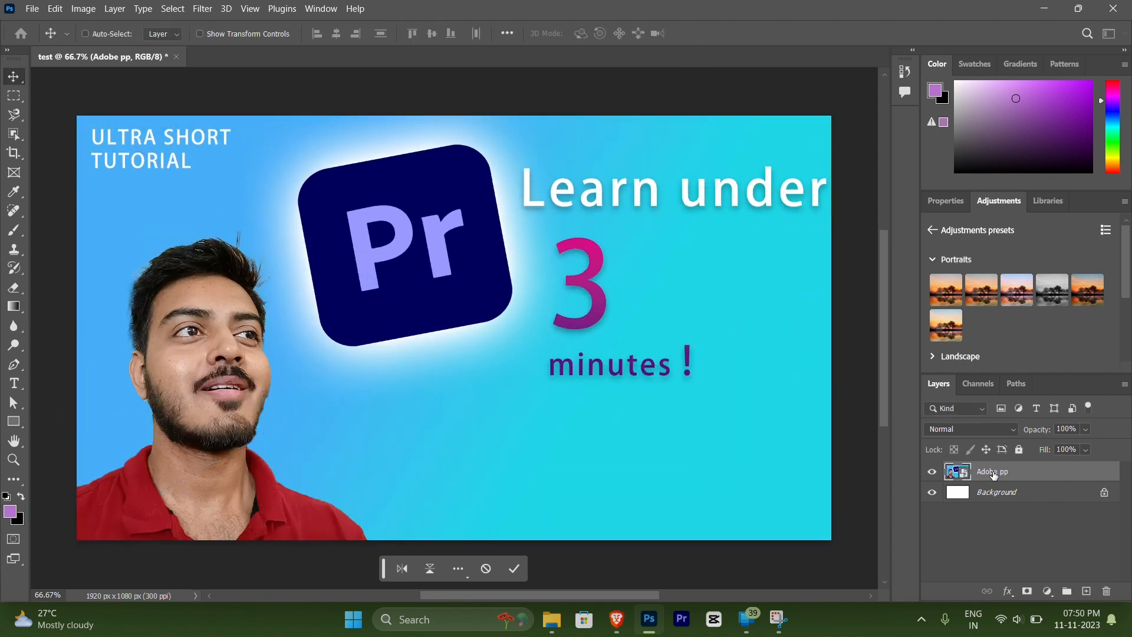
pyautogui.press('Delete')
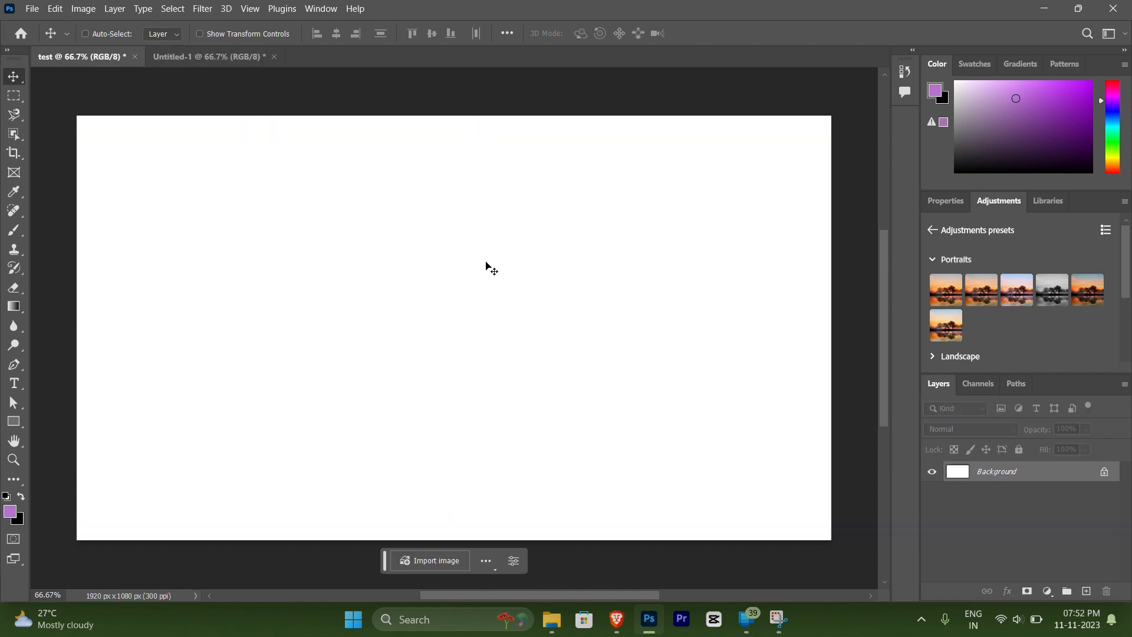
# Fill the canvas with an orange-to-coral linear gradient from the Oranges presets, angled slightly downward to the right.
pyautogui.click(14, 311)
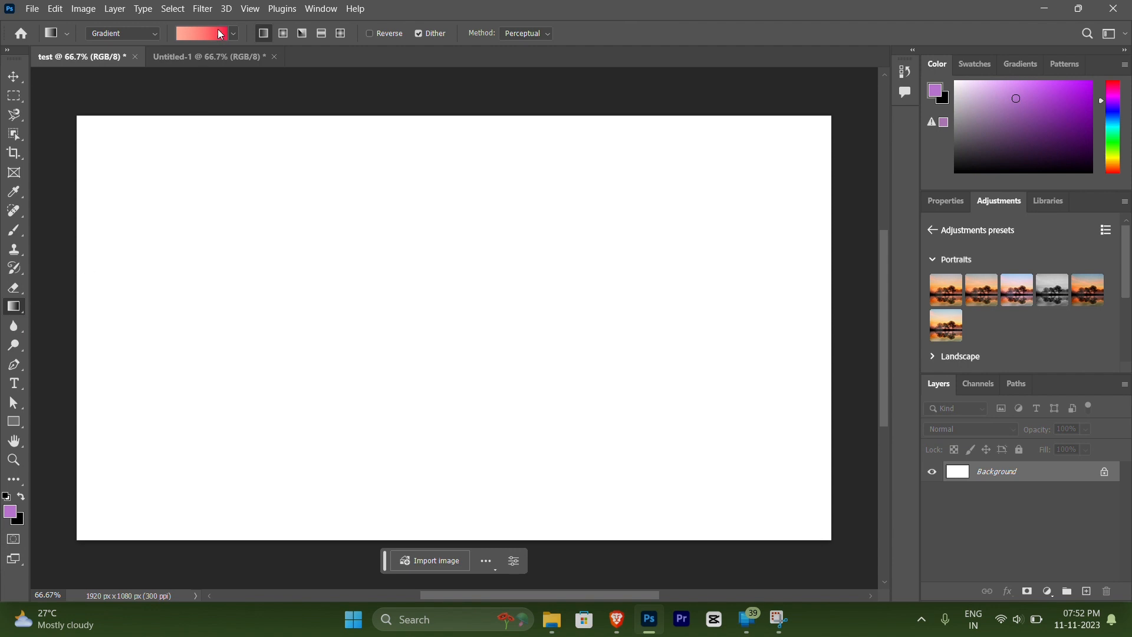
pyautogui.click(233, 35)
pyautogui.scroll(-2, 177, 117)
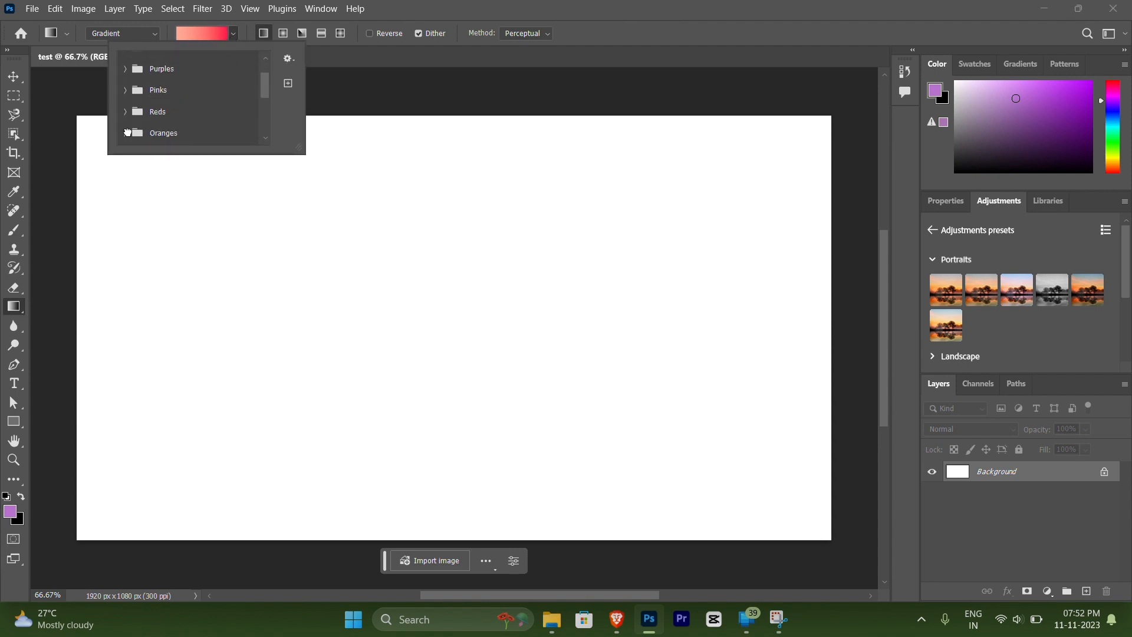
pyautogui.click(128, 132)
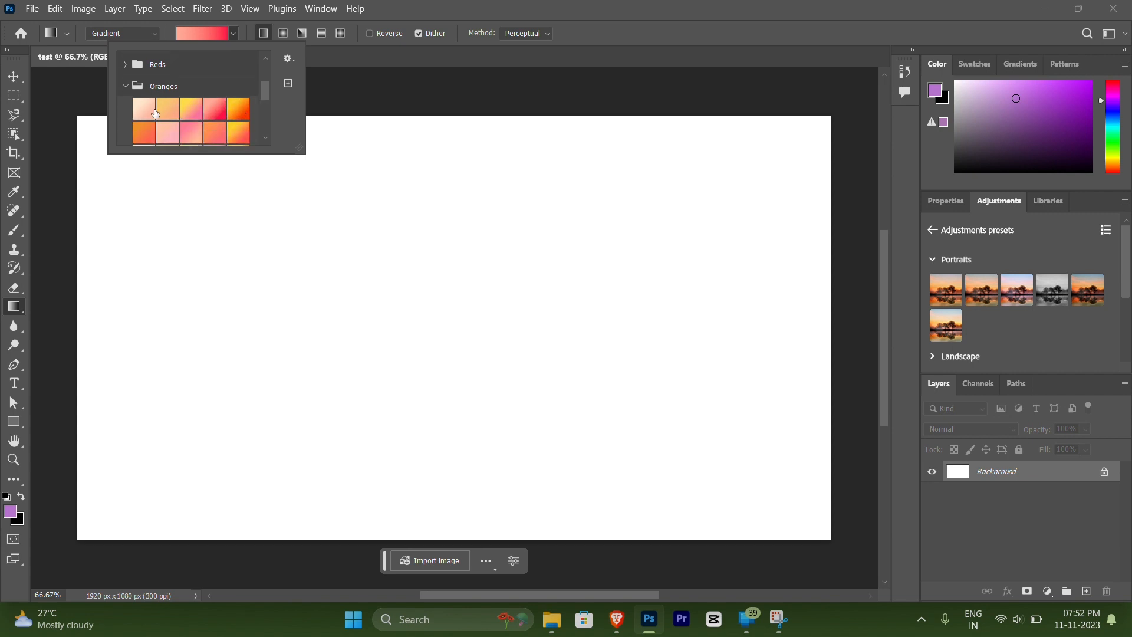
pyautogui.click(144, 132)
pyautogui.click(239, 273)
pyautogui.moveTo(245, 258); pyautogui.dragTo(485, 336)
# Switch to the Untitled-1 document and place the photoshop logo image in it.
pyautogui.rightClick(148, 56)
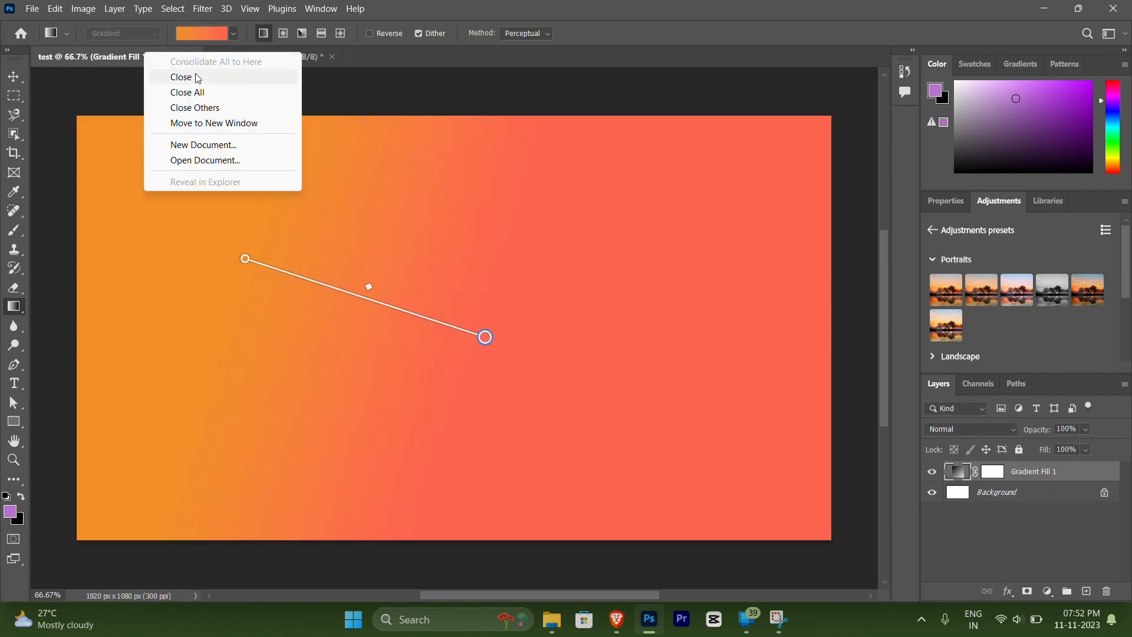
pyautogui.click(210, 145)
pyautogui.click(268, 57)
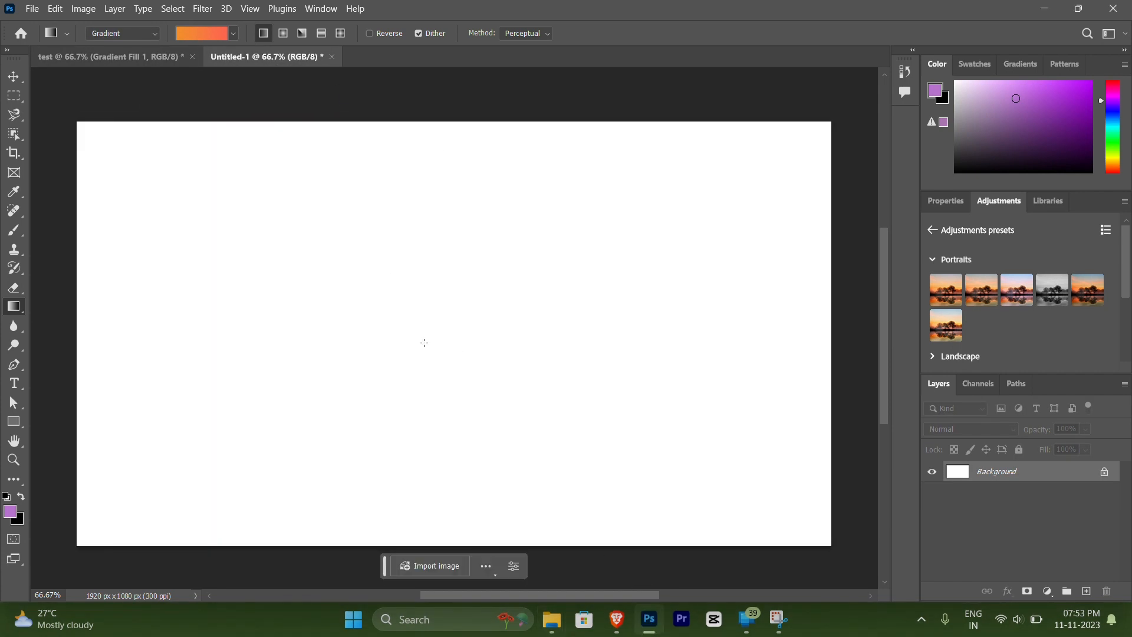
pyautogui.hotkey('ctrl', 'v')
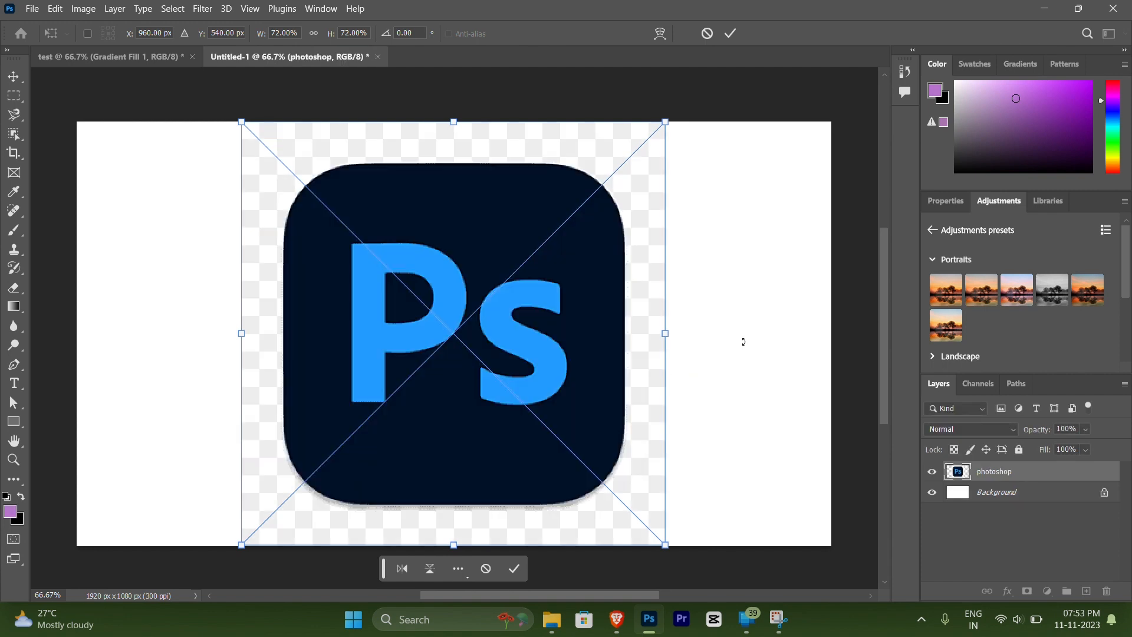
pyautogui.click(11, 79)
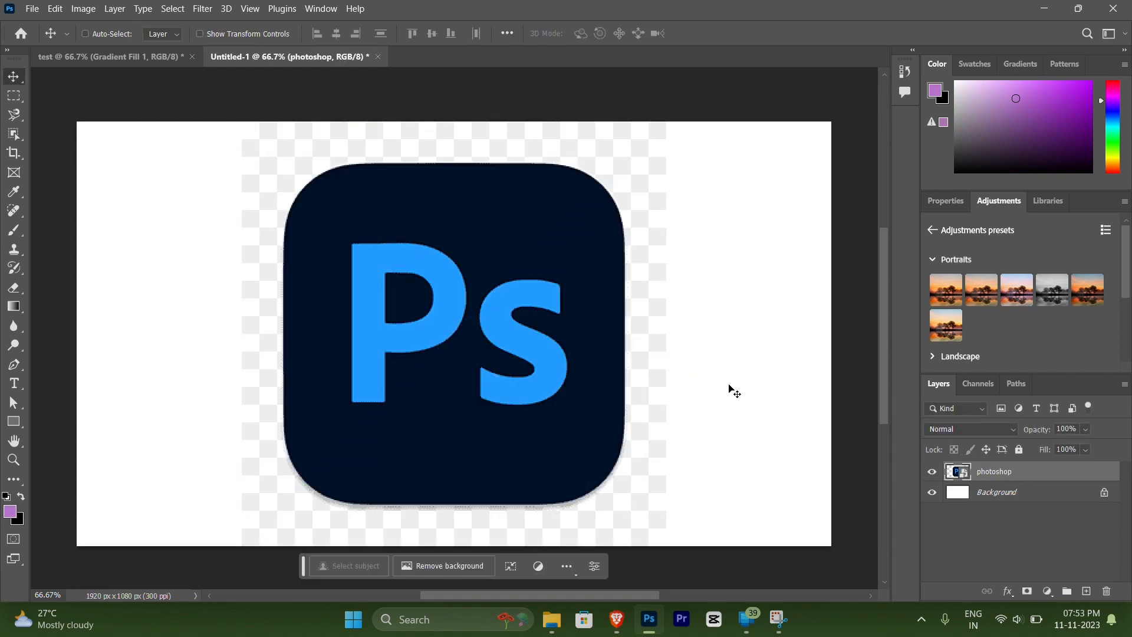
# Remove the background of the photoshop logo and move the cutout logo into the test document.
pyautogui.click(469, 560)
pyautogui.moveTo(481, 304); pyautogui.dragTo(155, 80)
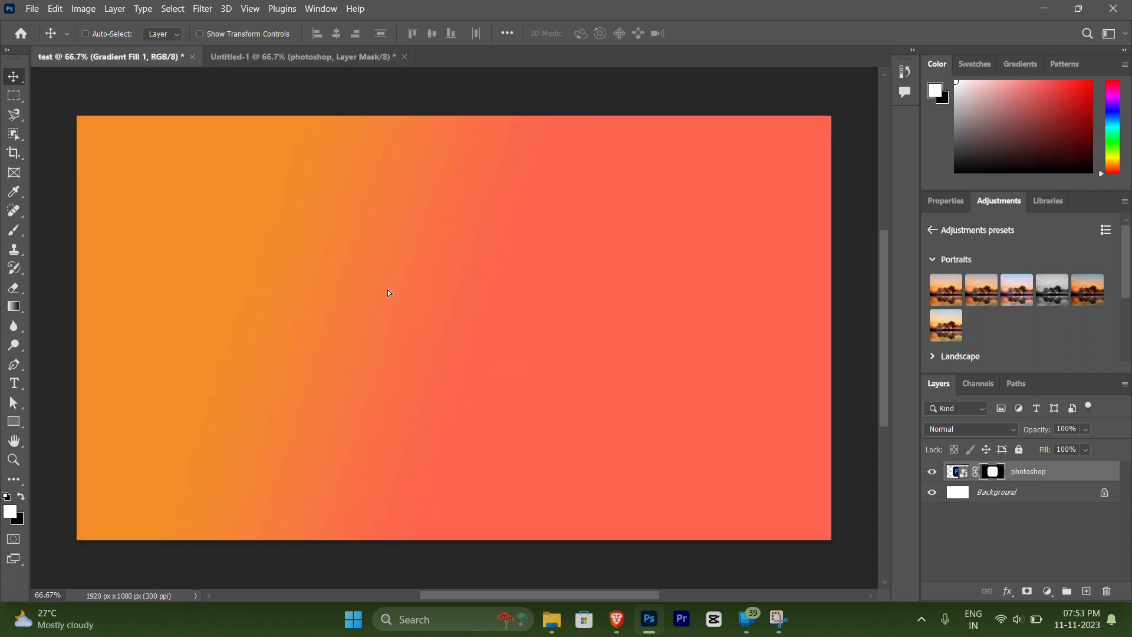
pyautogui.moveTo(388, 292); pyautogui.dragTo(390, 294)
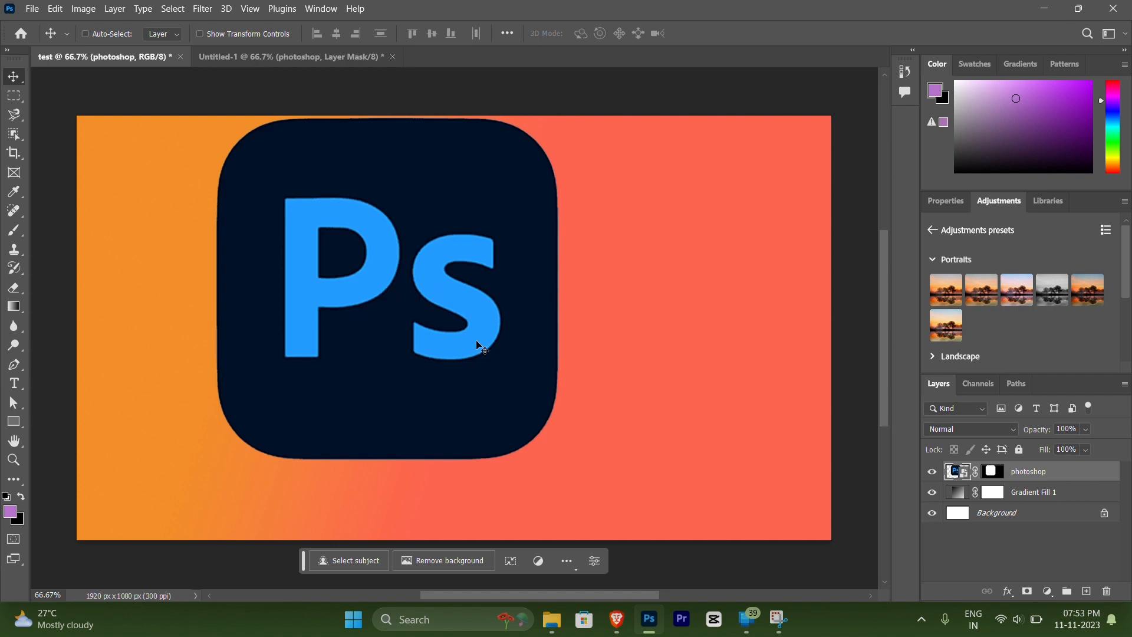
# Scale down the Ps logo and move it near the middle of the gradient background.
pyautogui.click(56, 9)
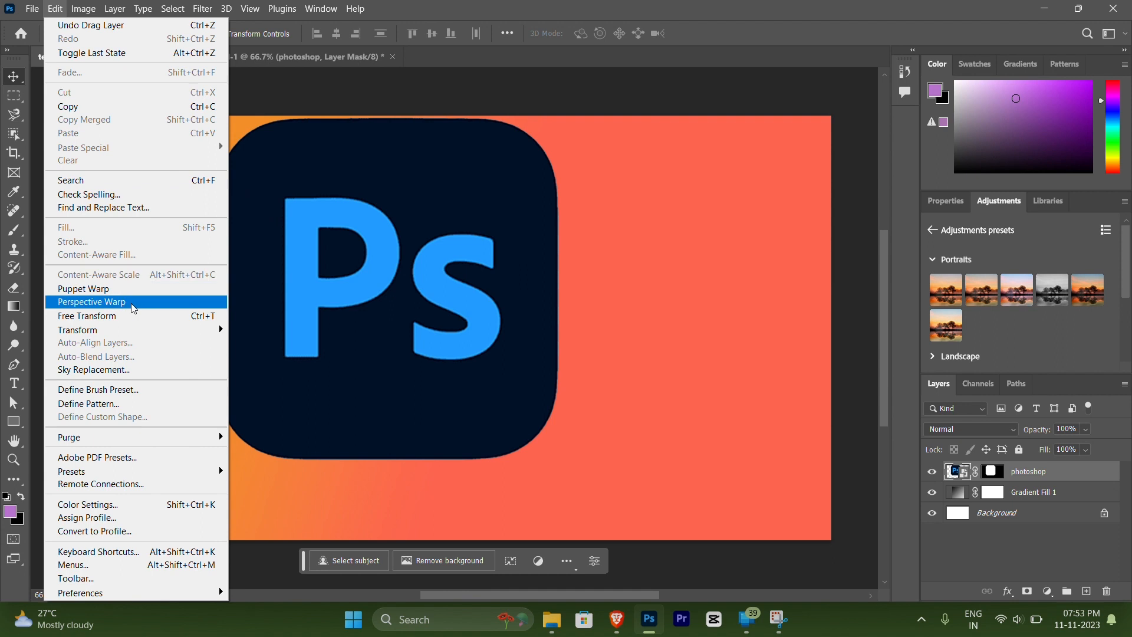
pyautogui.moveTo(138, 331)
pyautogui.click(271, 352)
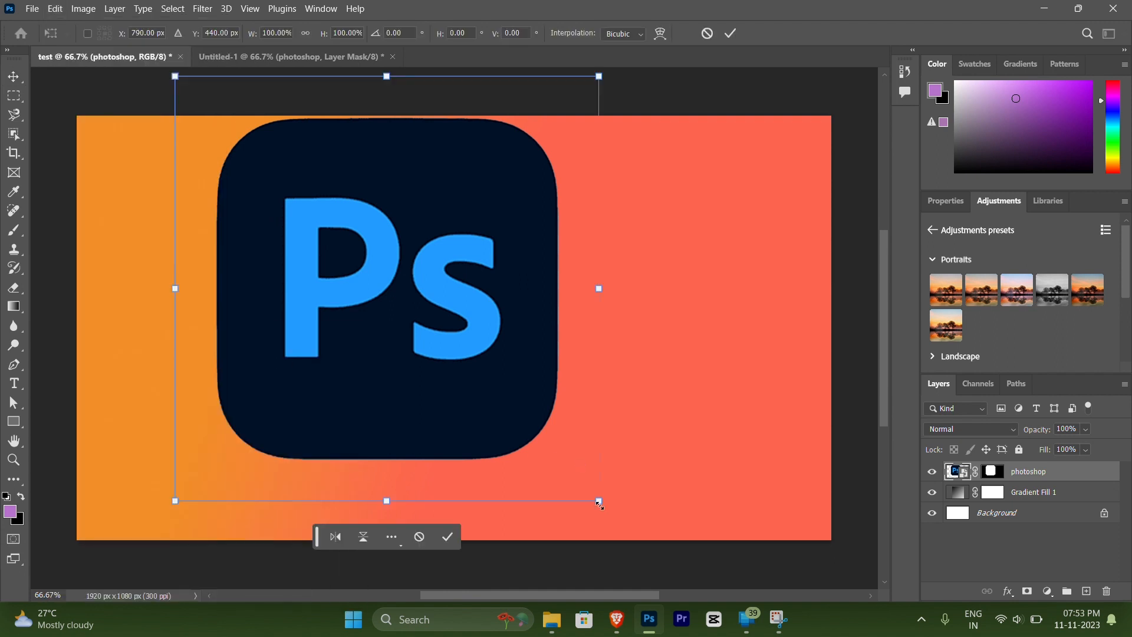
pyautogui.moveTo(598, 500); pyautogui.dragTo(475, 349)
pyautogui.moveTo(348, 230); pyautogui.dragTo(444, 303)
# Rotate the Ps logo counterclockwise so it sits tilted on the canvas, and commit the transform.
pyautogui.click(55, 8)
pyautogui.moveTo(165, 329)
pyautogui.click(253, 363)
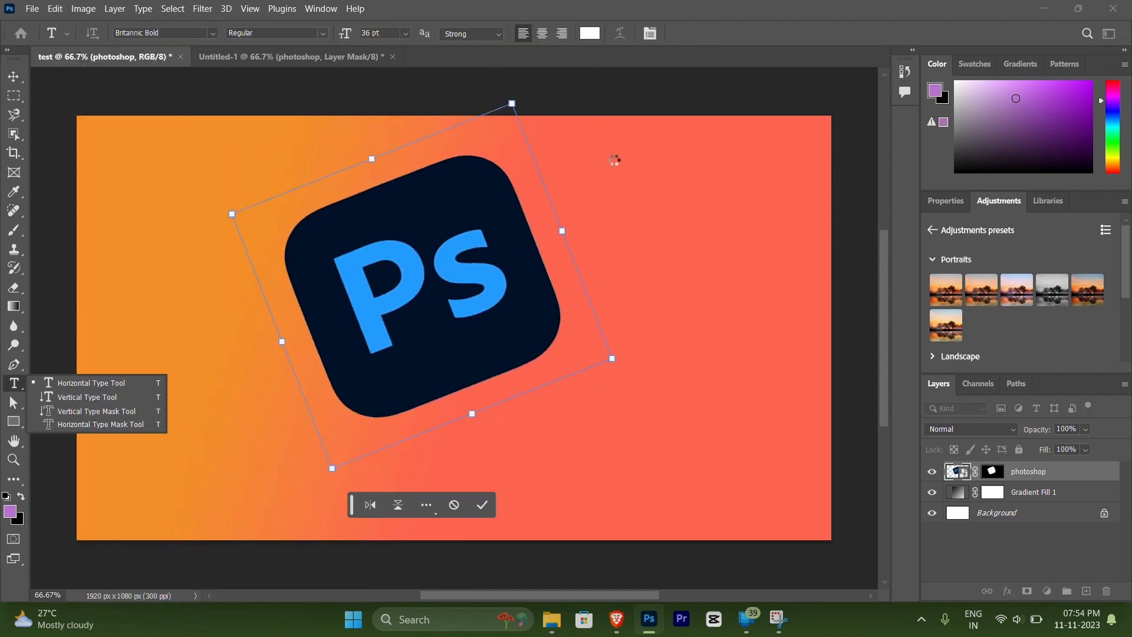
pyautogui.press('Return')
# Add the text LEARN PHOTOSHOP in a text box at the canvas's upper right and set its size to 24 pt.
pyautogui.moveTo(569, 149); pyautogui.dragTo(839, 353)
pyautogui.write('LEARN PHOTOSHOP')
pyautogui.hotkey('ctrl', 'a')
pyautogui.click(748, 389)
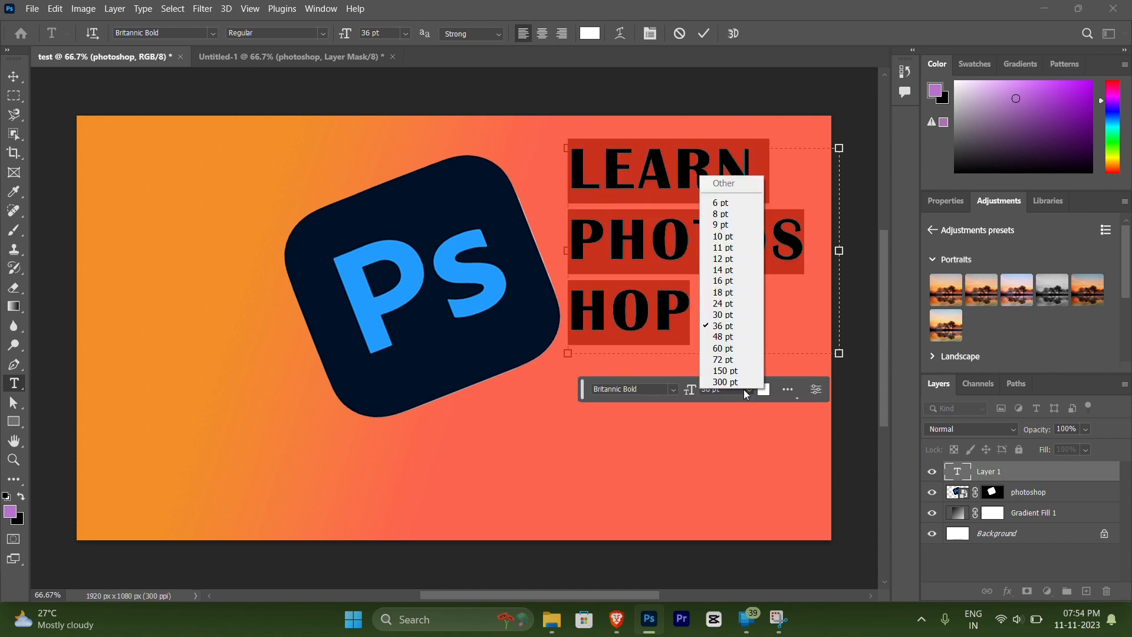
pyautogui.click(723, 299)
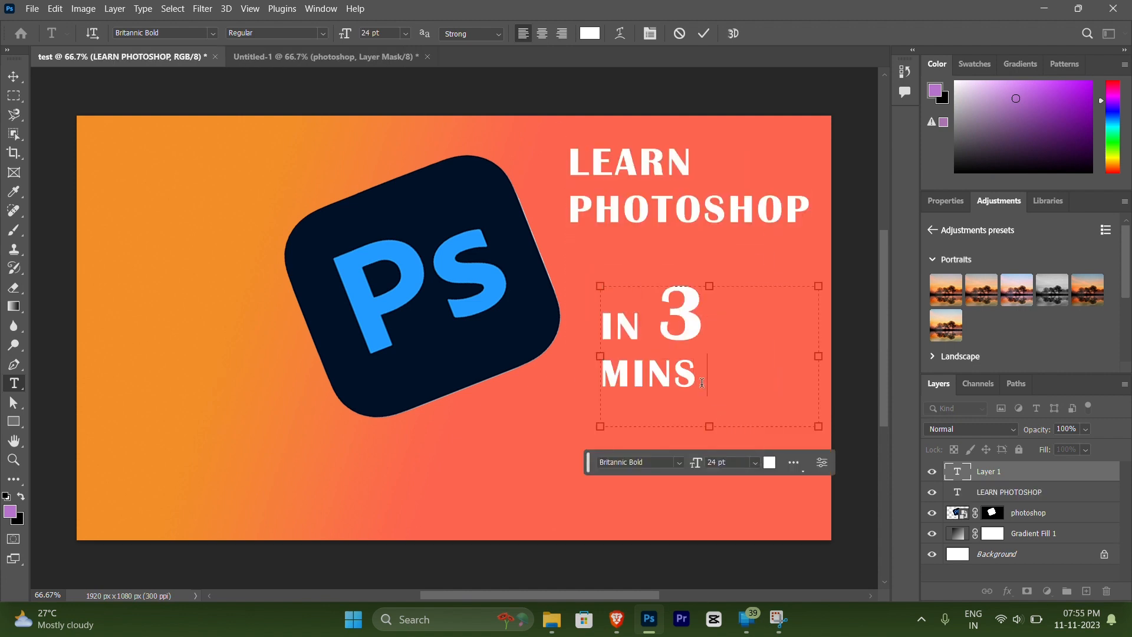
# Append an exclamation mark to the IN 3 MINS text and enlarge that character.
pyautogui.write('!')
pyautogui.hotkey('shift', 'Left')
pyautogui.click(755, 462)
pyautogui.click(731, 404)
pyautogui.click(755, 462)
pyautogui.click(732, 413)
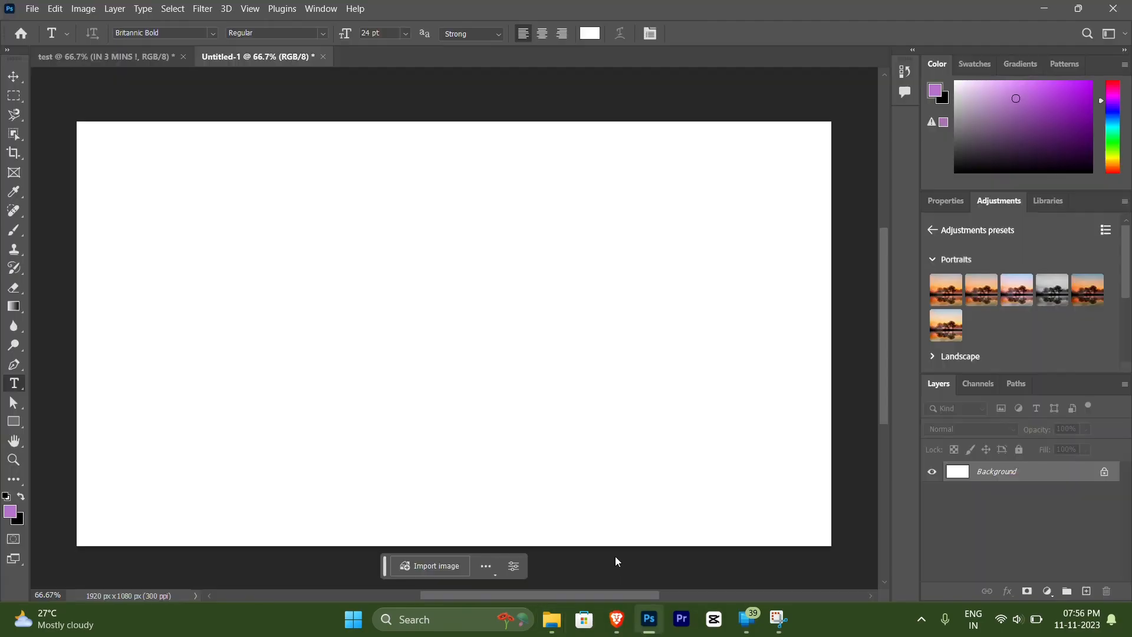
# Place the portrait photo in Untitled-1 and move its cutout to the lower-left corner of the test canvas.
pyautogui.moveTo(617, 559); pyautogui.dragTo(501, 387)
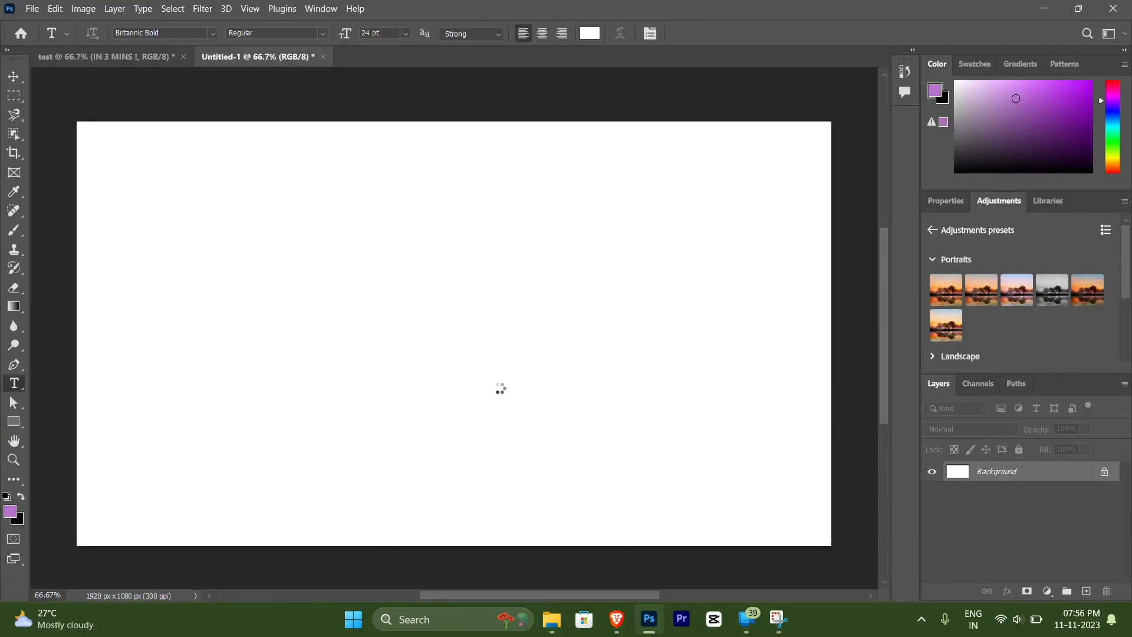
pyautogui.press('Return')
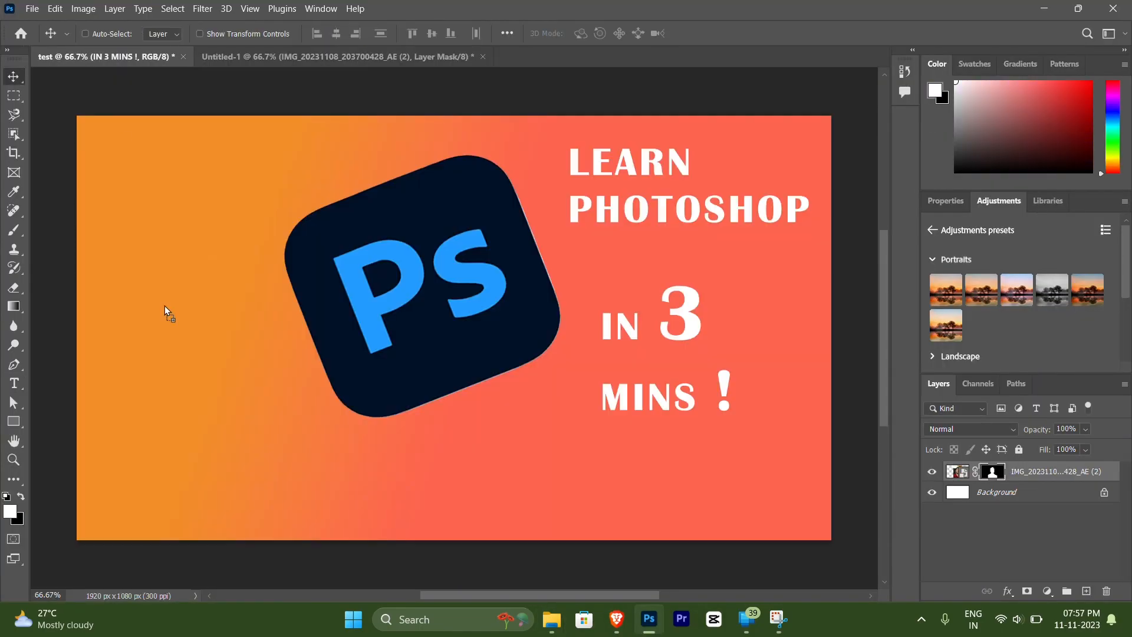
pyautogui.moveTo(154, 341); pyautogui.dragTo(185, 365)
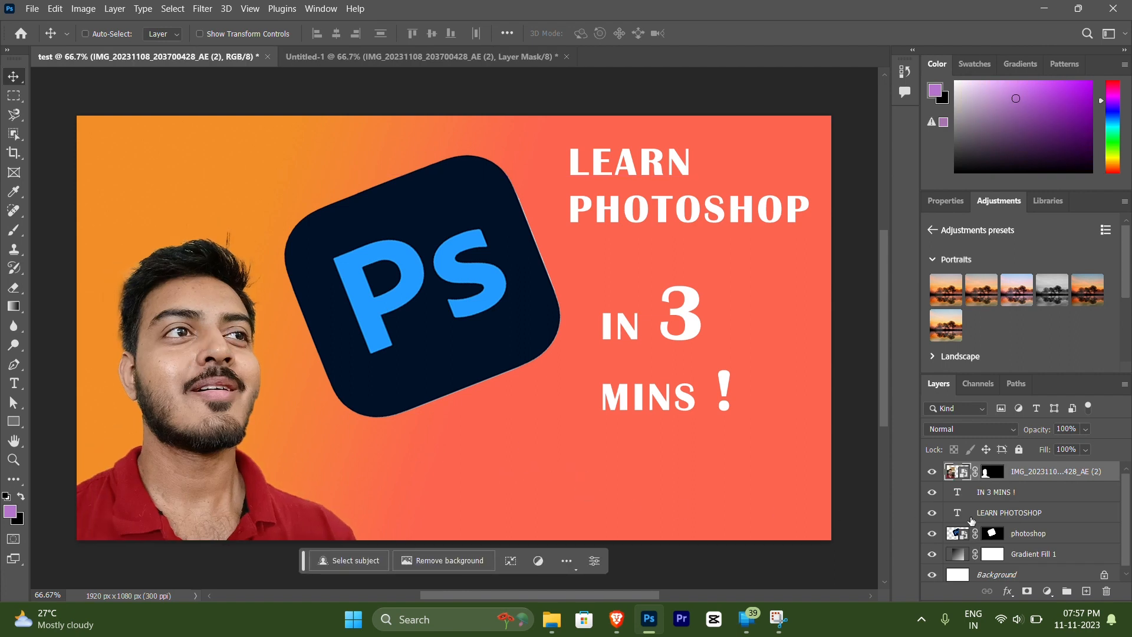
# Apply a white Outer Glow to the Ps logo layer with 45% opacity and a size of 169 px.
pyautogui.scroll(-1, 1015, 507)
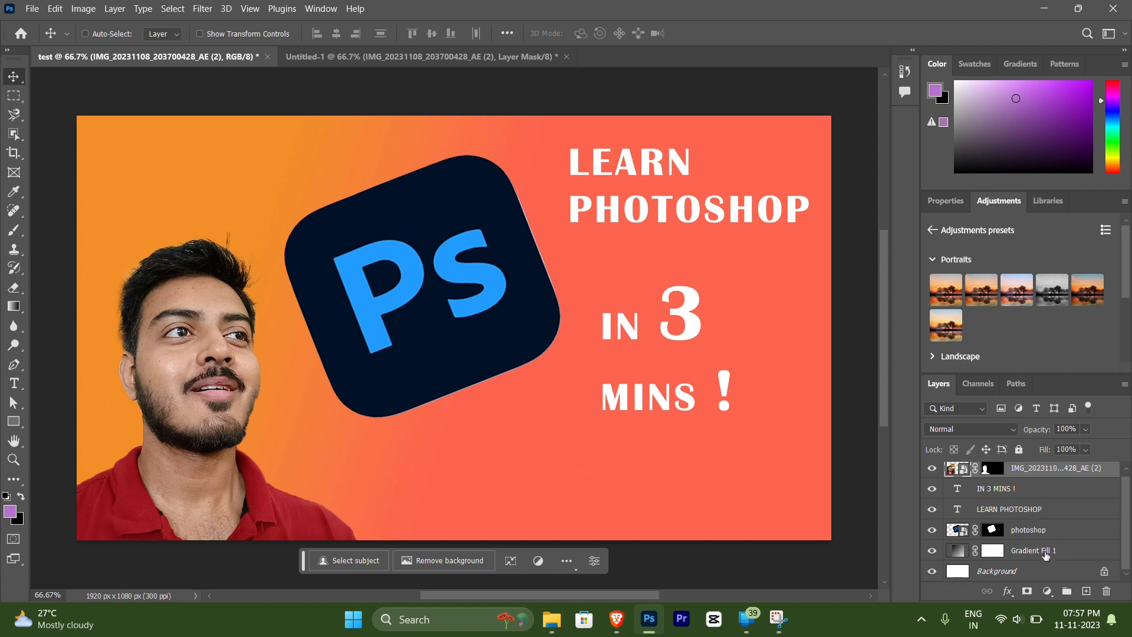
pyautogui.click(1029, 529)
pyautogui.rightClick(1020, 533)
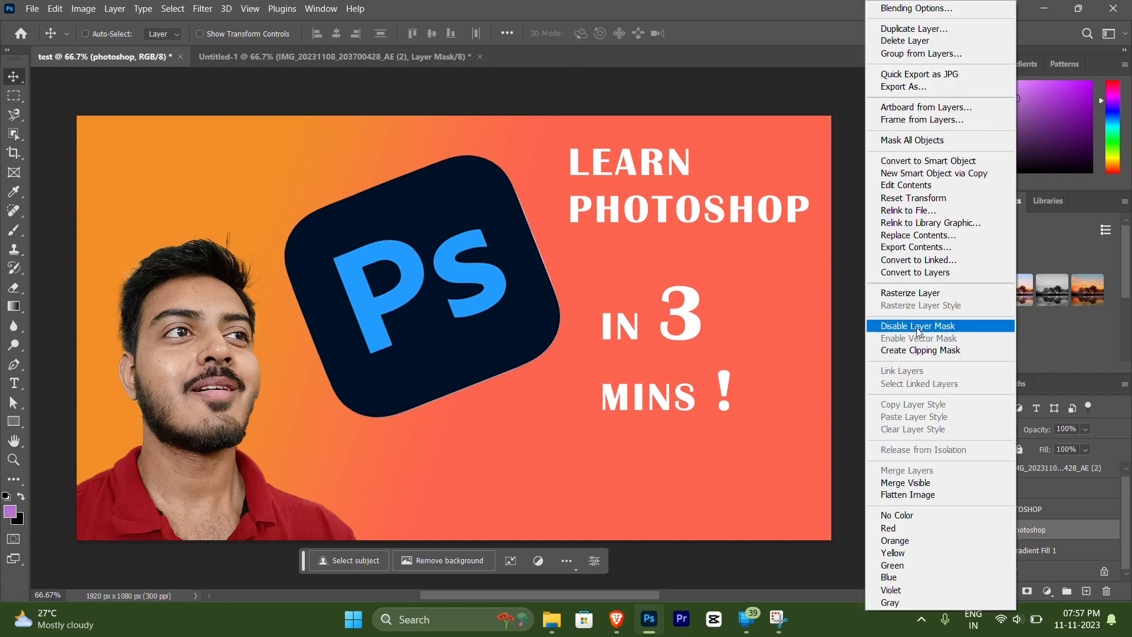
pyautogui.click(895, 8)
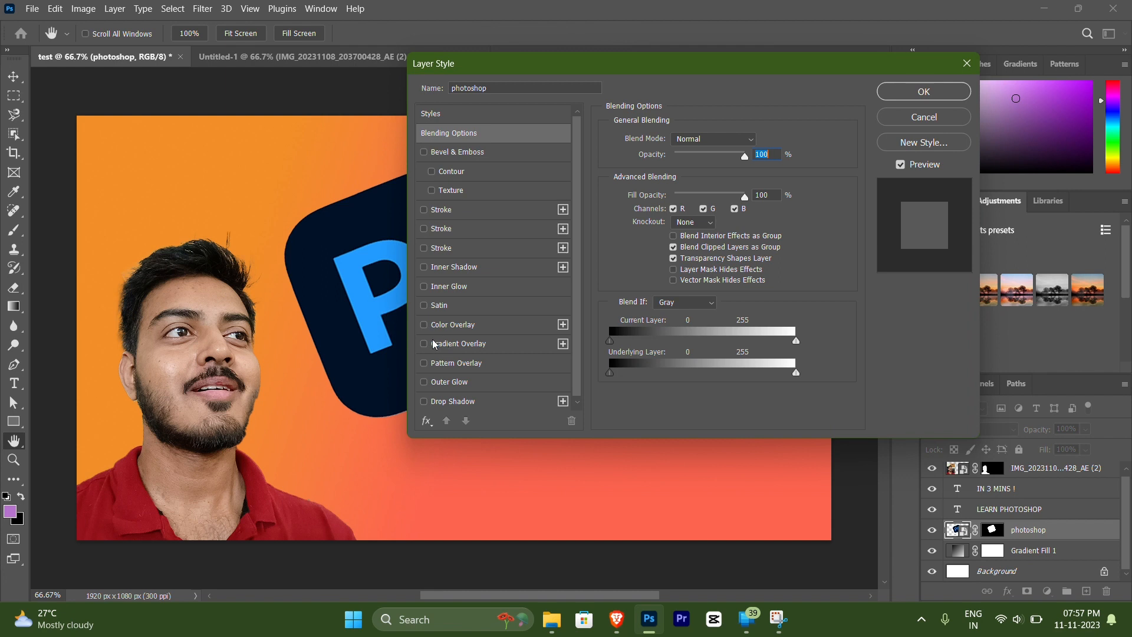
pyautogui.scroll(-1, 430, 349)
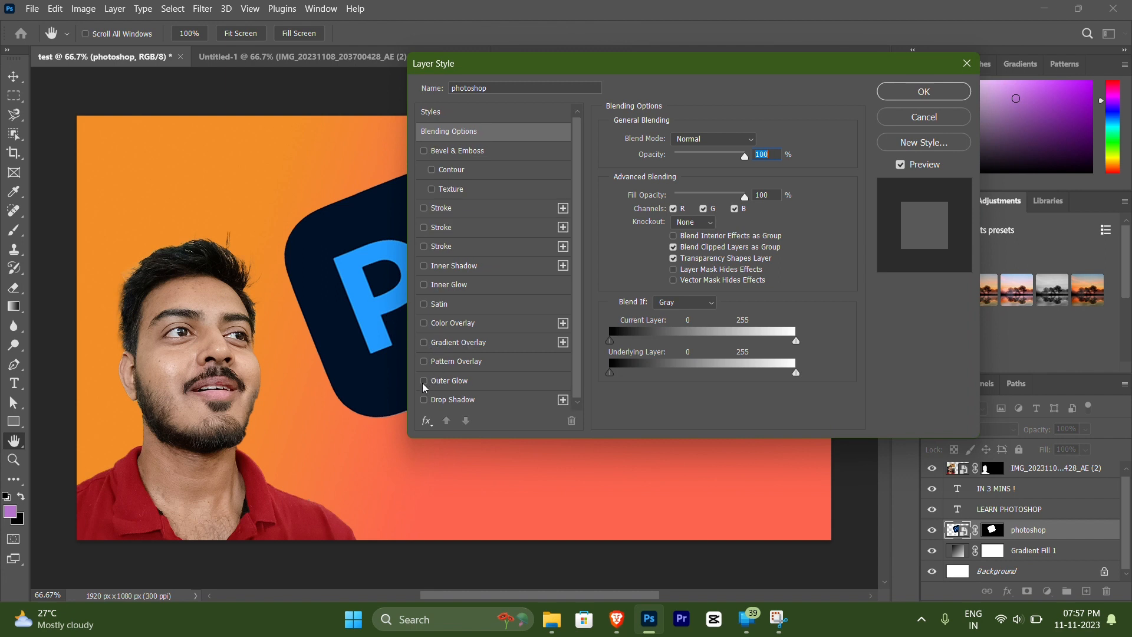
pyautogui.click(442, 383)
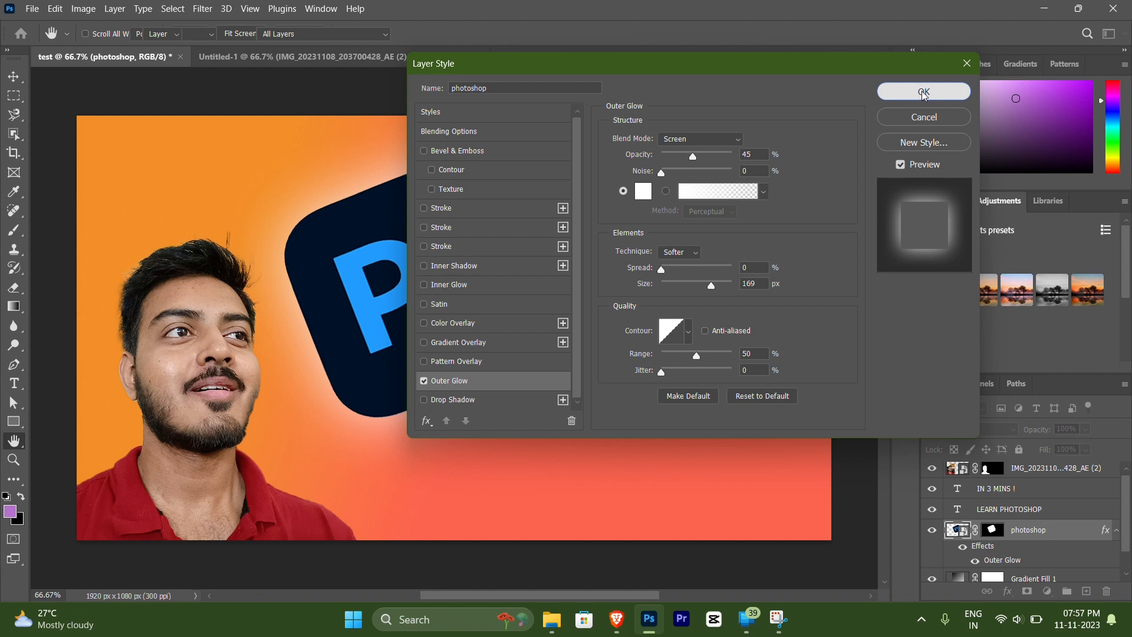
pyautogui.click(923, 94)
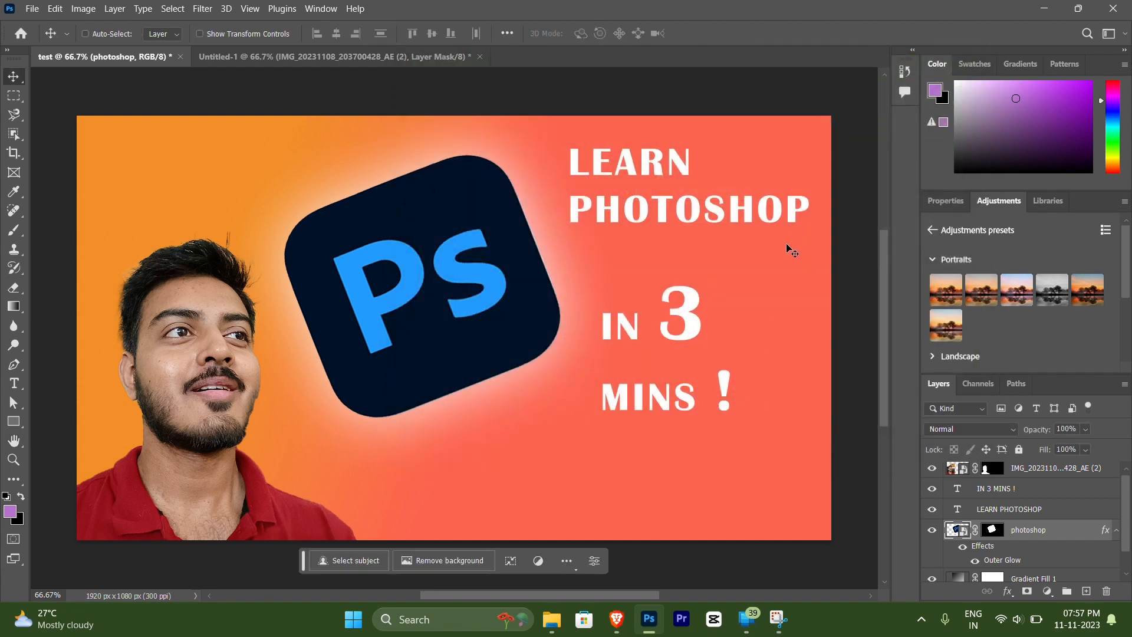
# Add a Drop Shadow effect to the LEARN PHOTOSHOP text layer.
pyautogui.scroll(1, 1036, 534)
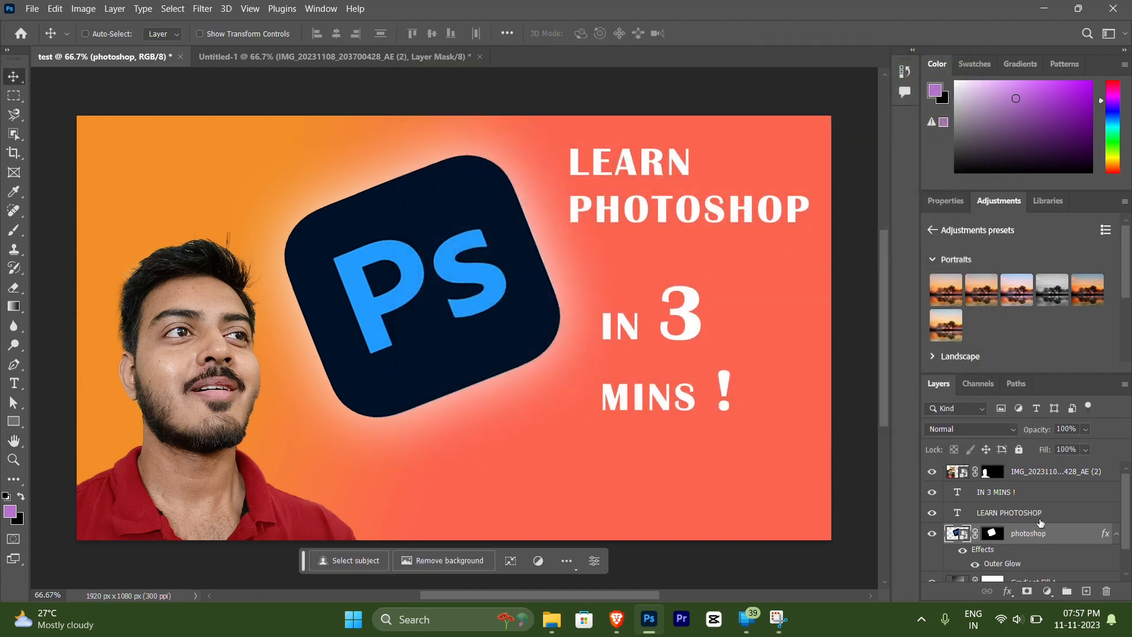
pyautogui.rightClick(1039, 522)
pyautogui.click(1038, 23)
pyautogui.click(141, 593)
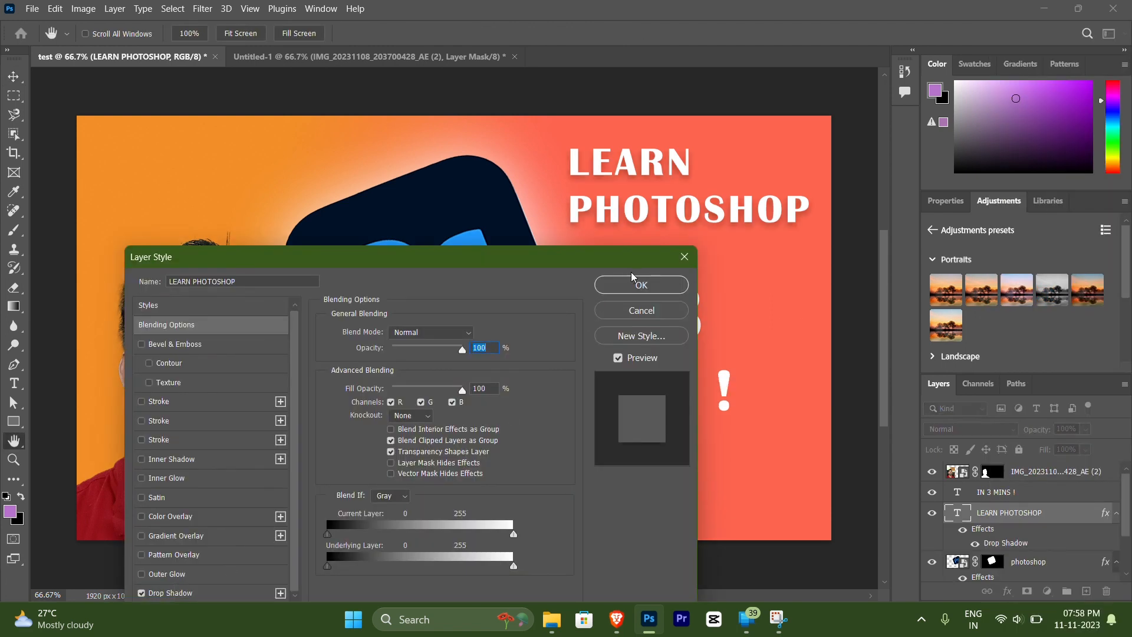
pyautogui.click(637, 286)
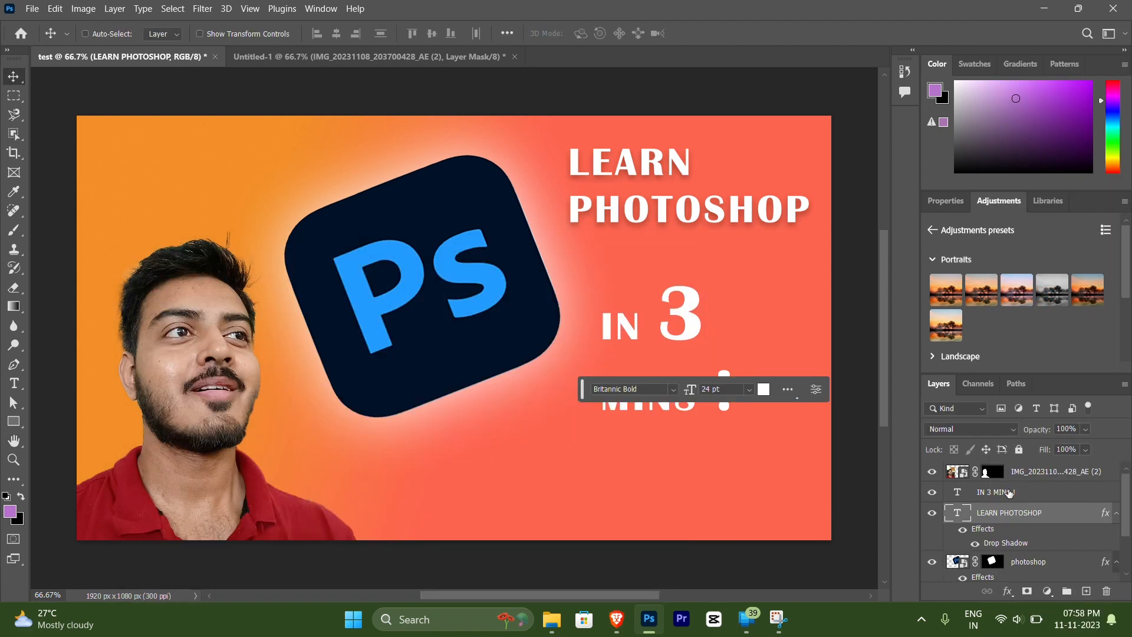
# Enable a Drop Shadow in the layer style of the IN 3 MINS ! text layer.
pyautogui.click(997, 494)
pyautogui.doubleClick(997, 497)
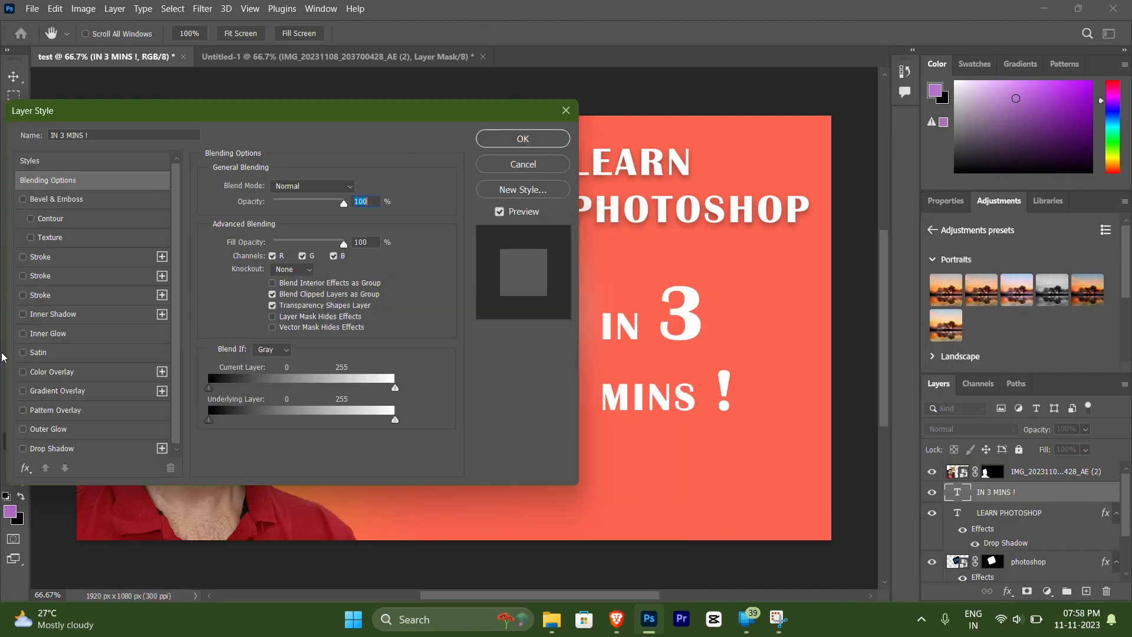
pyautogui.click(23, 449)
# Add a Gradient Overlay to the IN 3 MINS ! text using a preset from the Blues group, and apply the layer style.
pyautogui.click(23, 390)
pyautogui.click(298, 220)
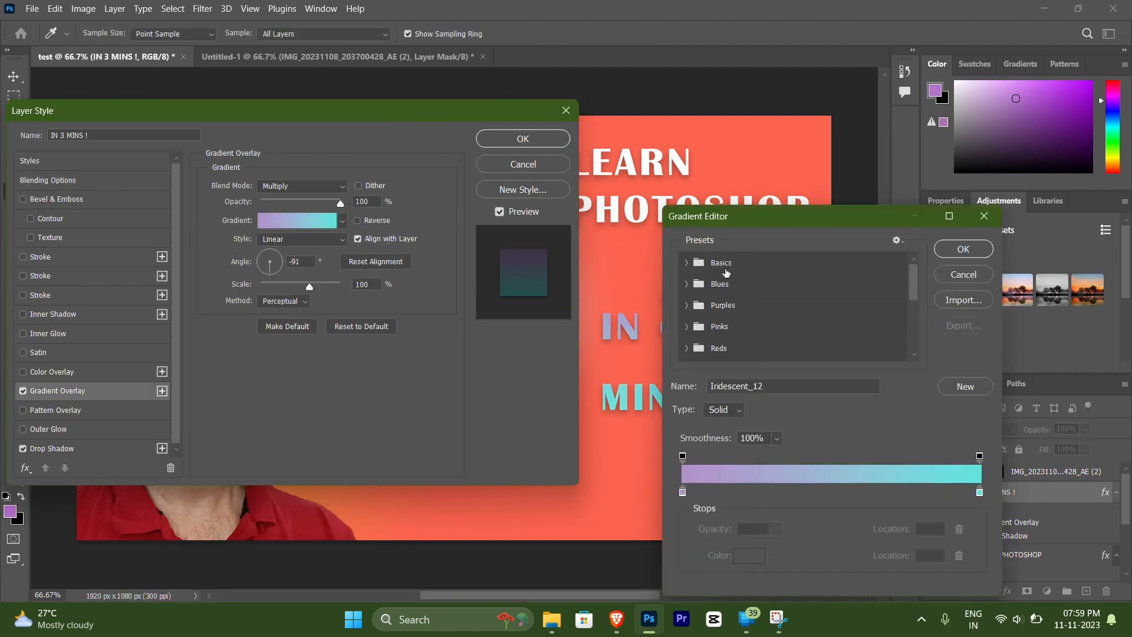
pyautogui.click(686, 283)
pyautogui.scroll(-1, 869, 331)
pyautogui.click(869, 331)
pyautogui.click(957, 250)
pyautogui.click(529, 137)
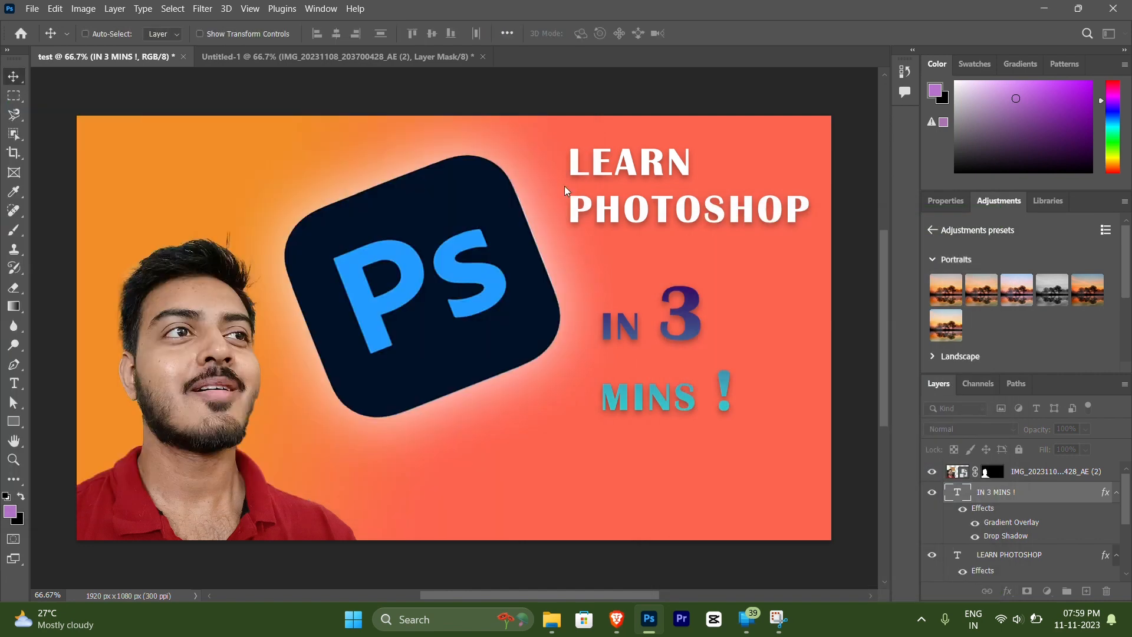
# Export the thumbnail as the JPG file test.jpg on the Desktop and open the exported image from there for viewing.
pyautogui.click(32, 9)
pyautogui.moveTo(93, 230)
pyautogui.click(231, 228)
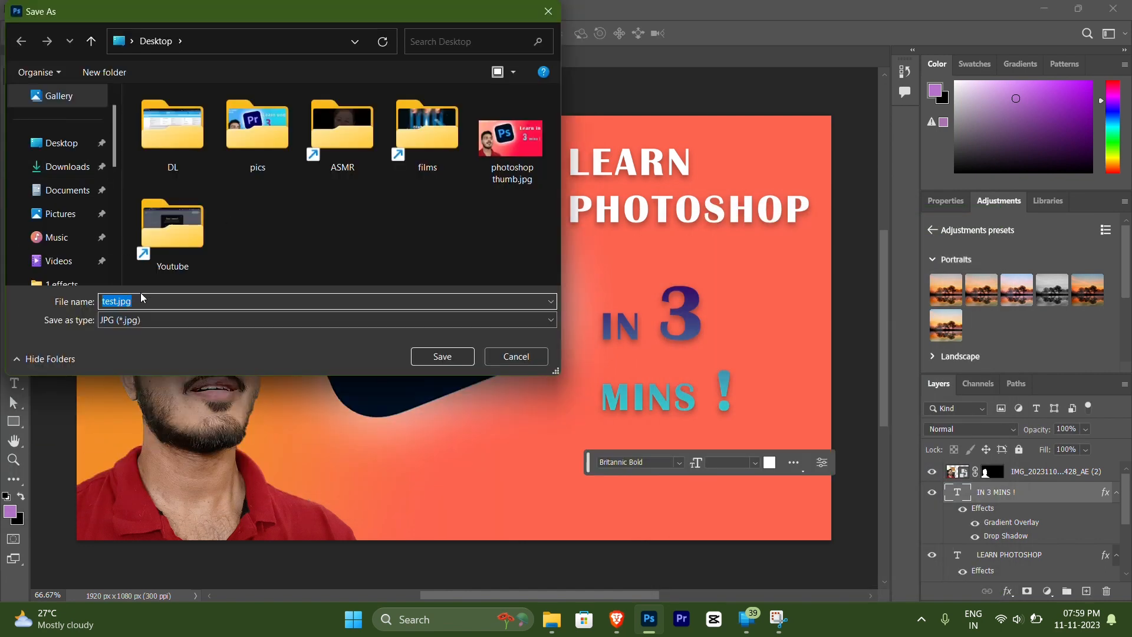
pyautogui.click(434, 356)
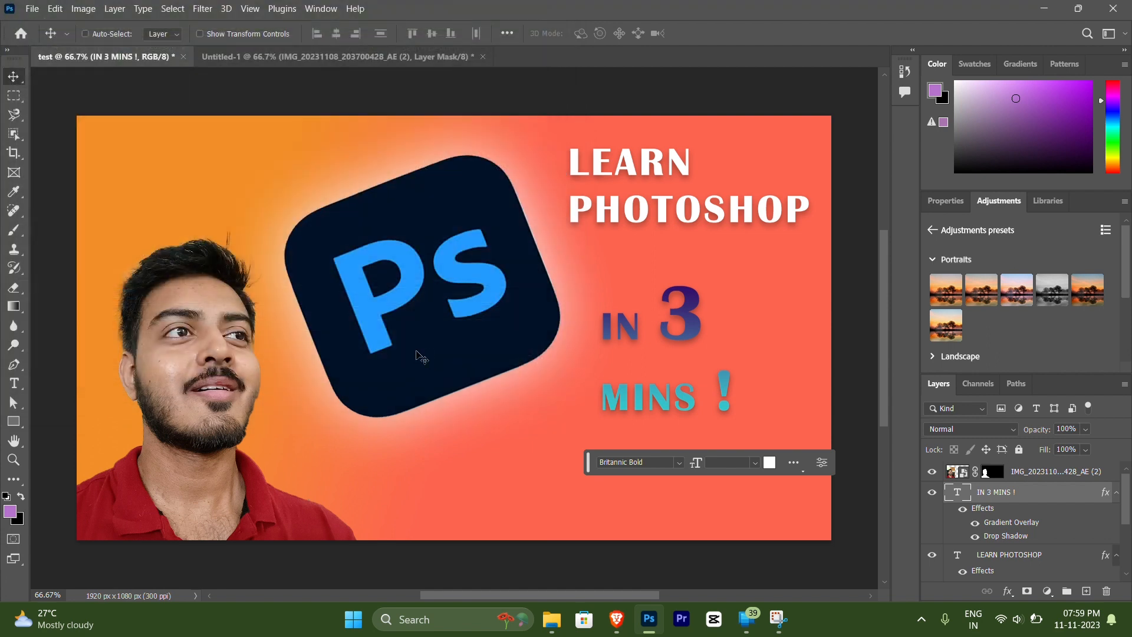
pyautogui.press('super+d')
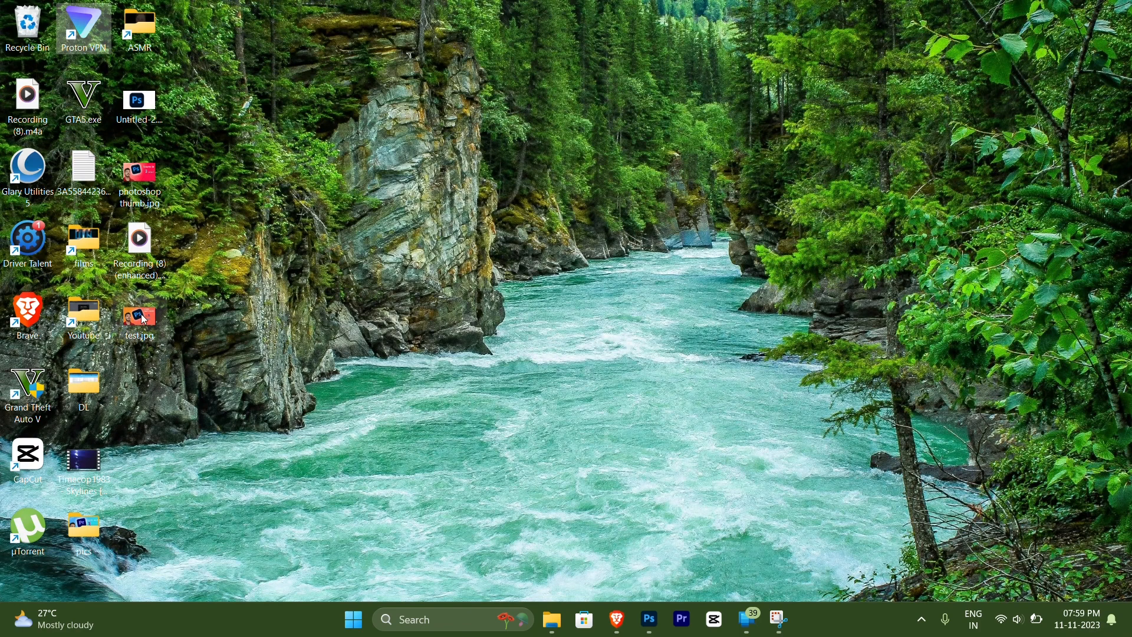
pyautogui.doubleClick(141, 318)
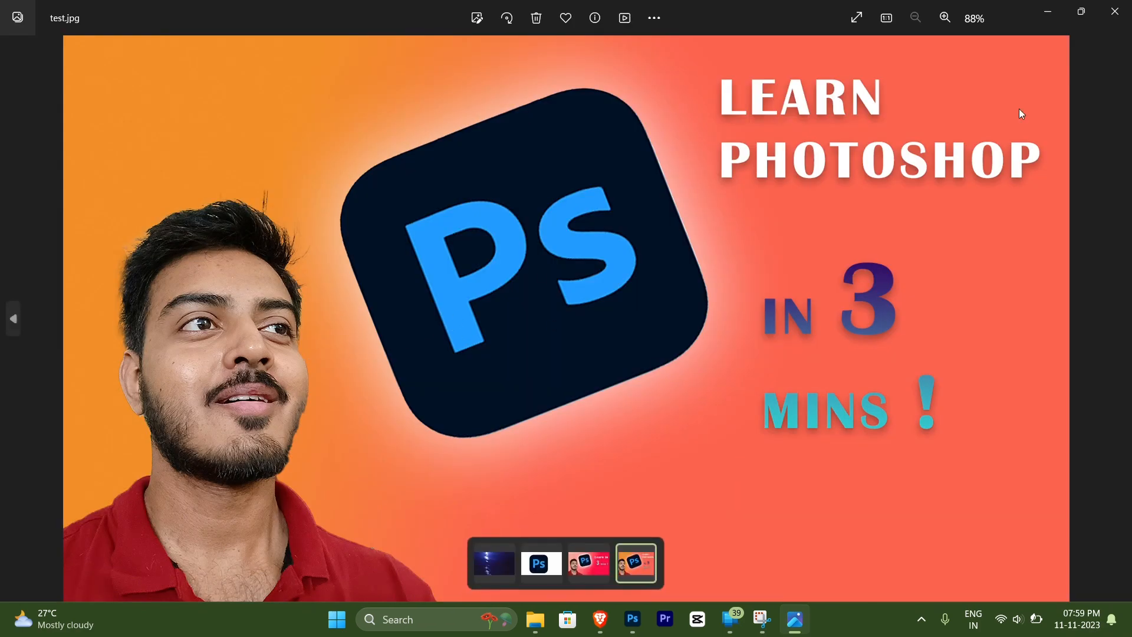